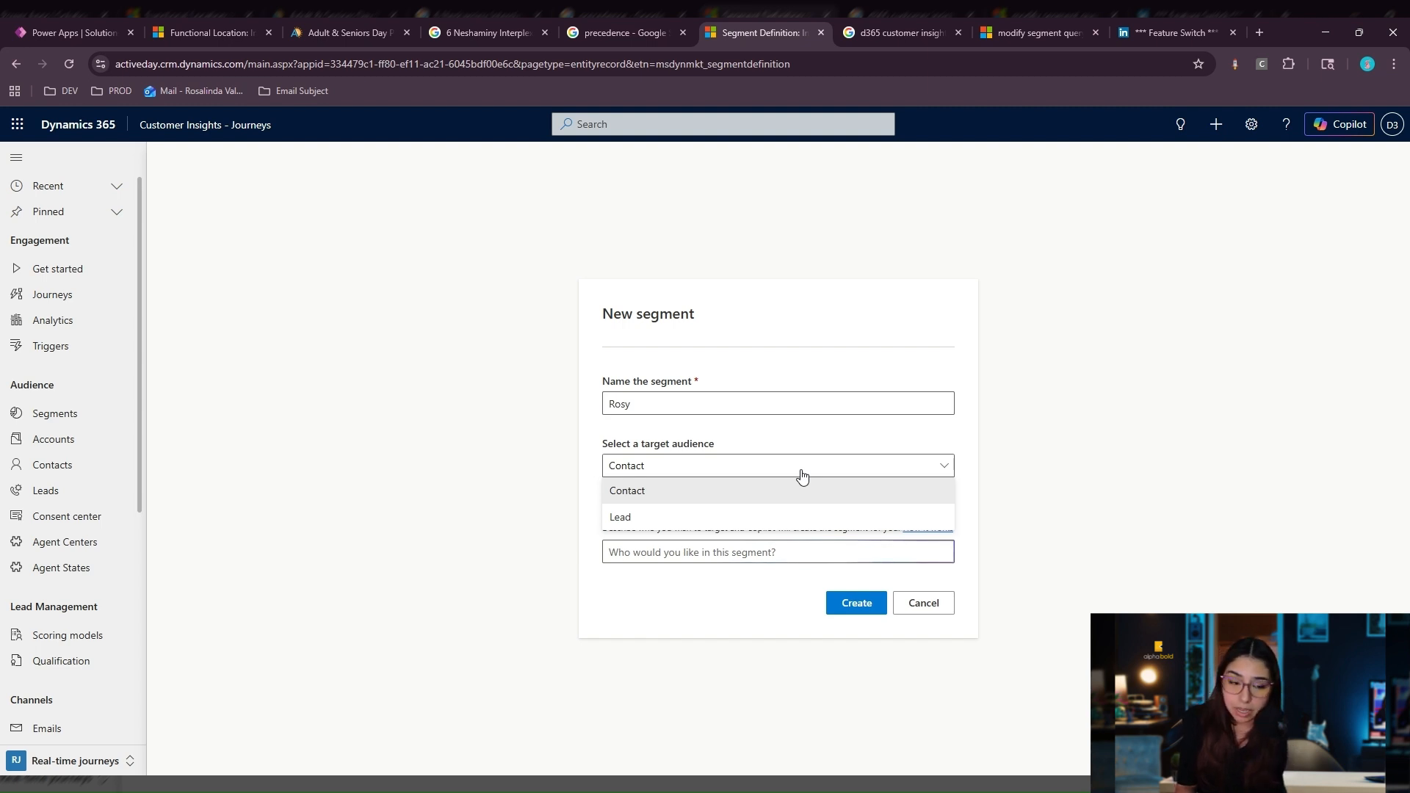
Create the new segment with Contact as the target audience and the Query Assist description left blank.
click(802, 476)
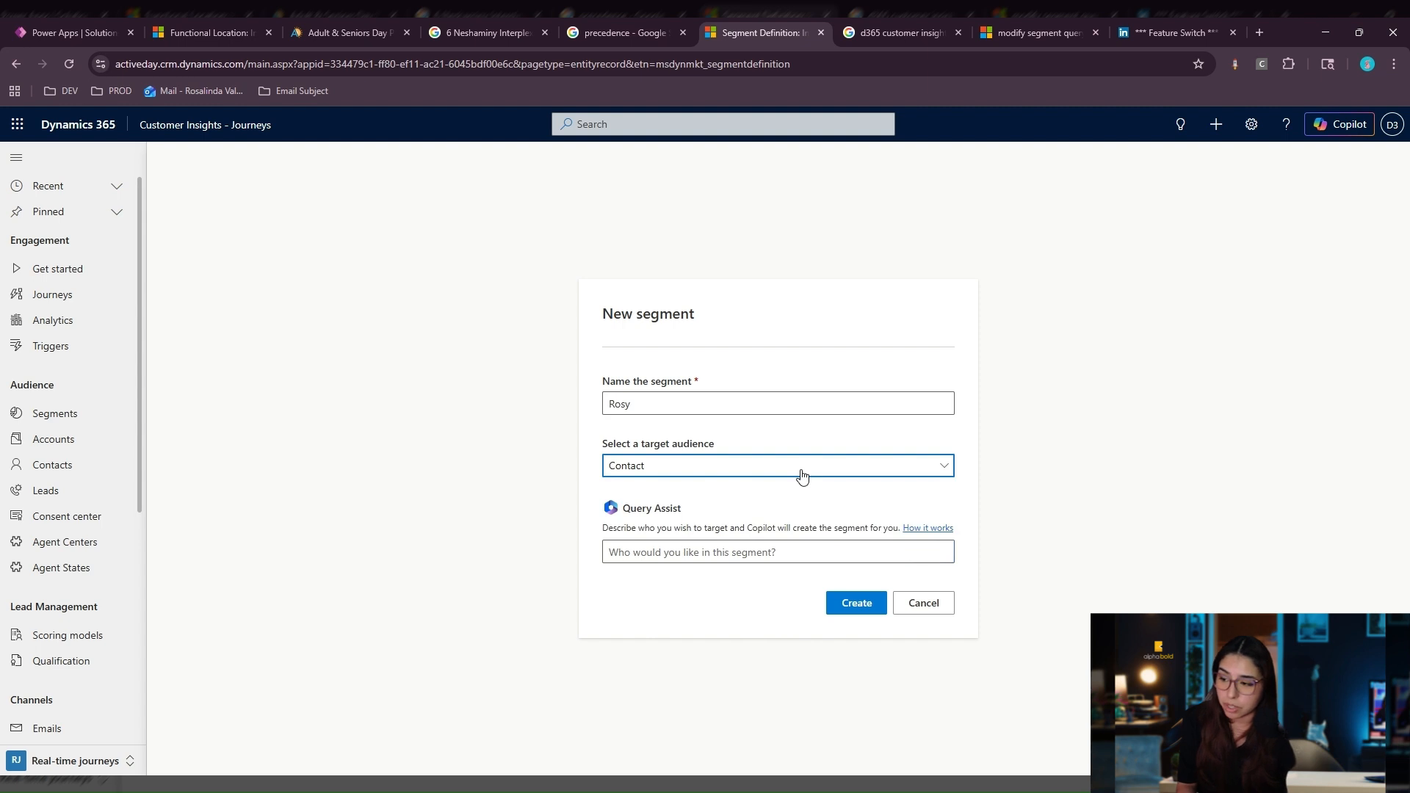
click(810, 549)
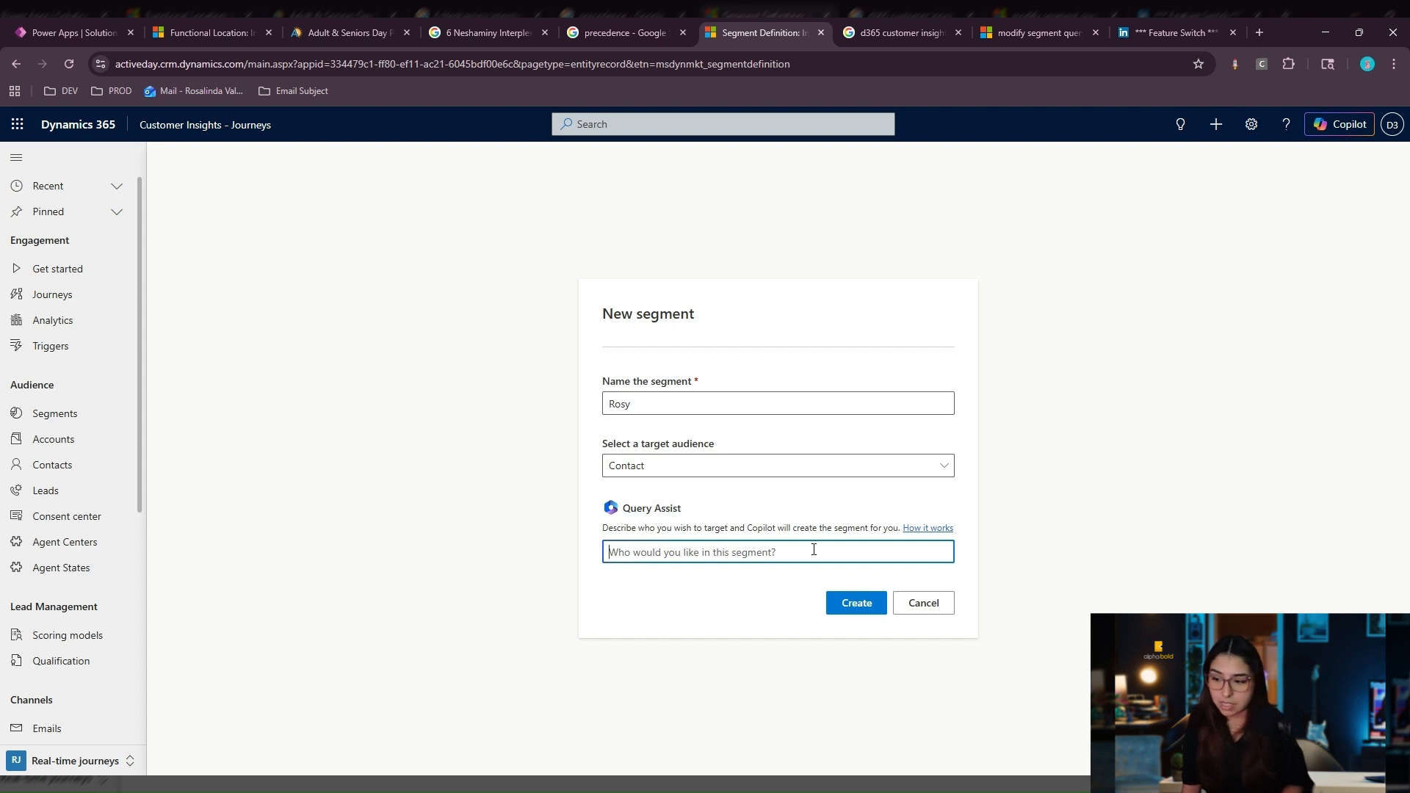
click(793, 583)
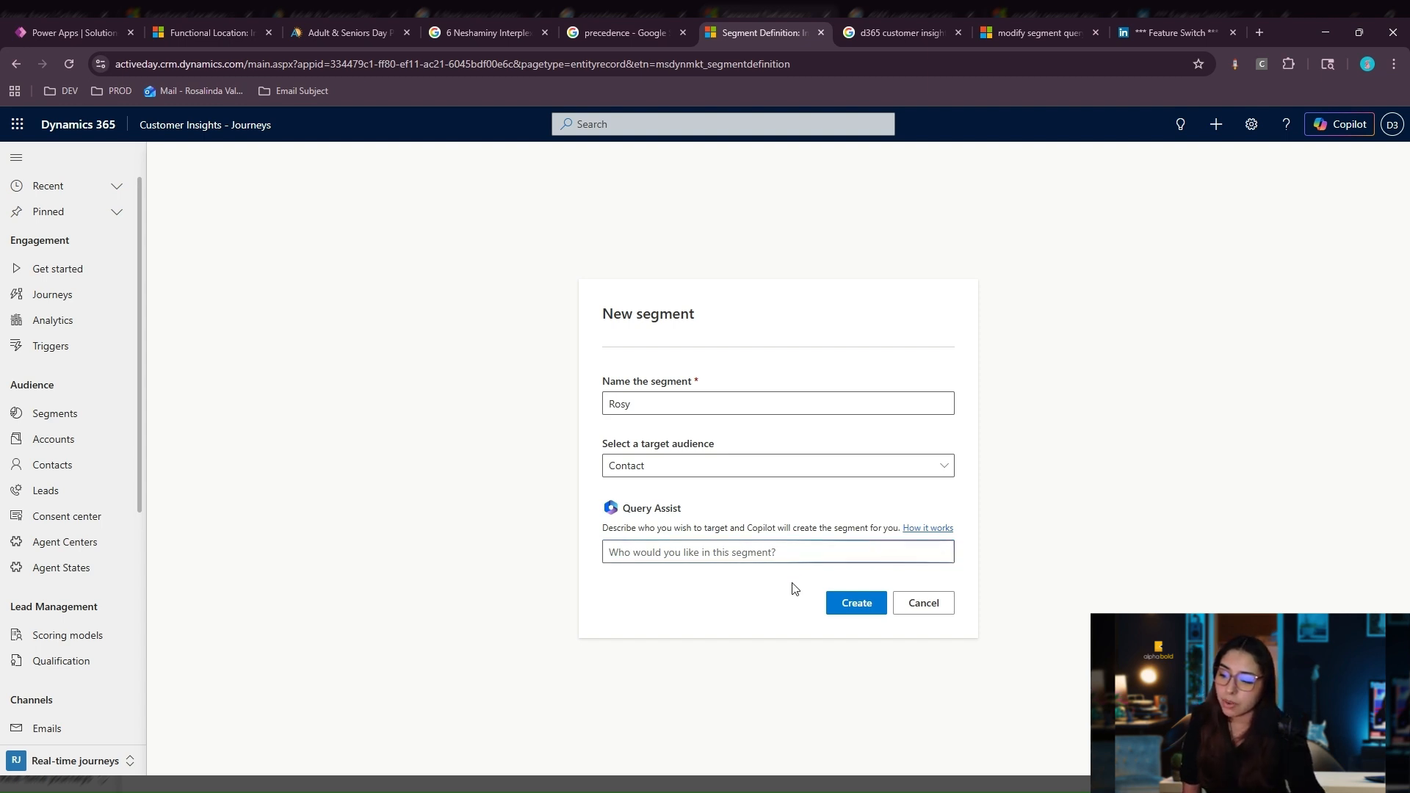
click(867, 607)
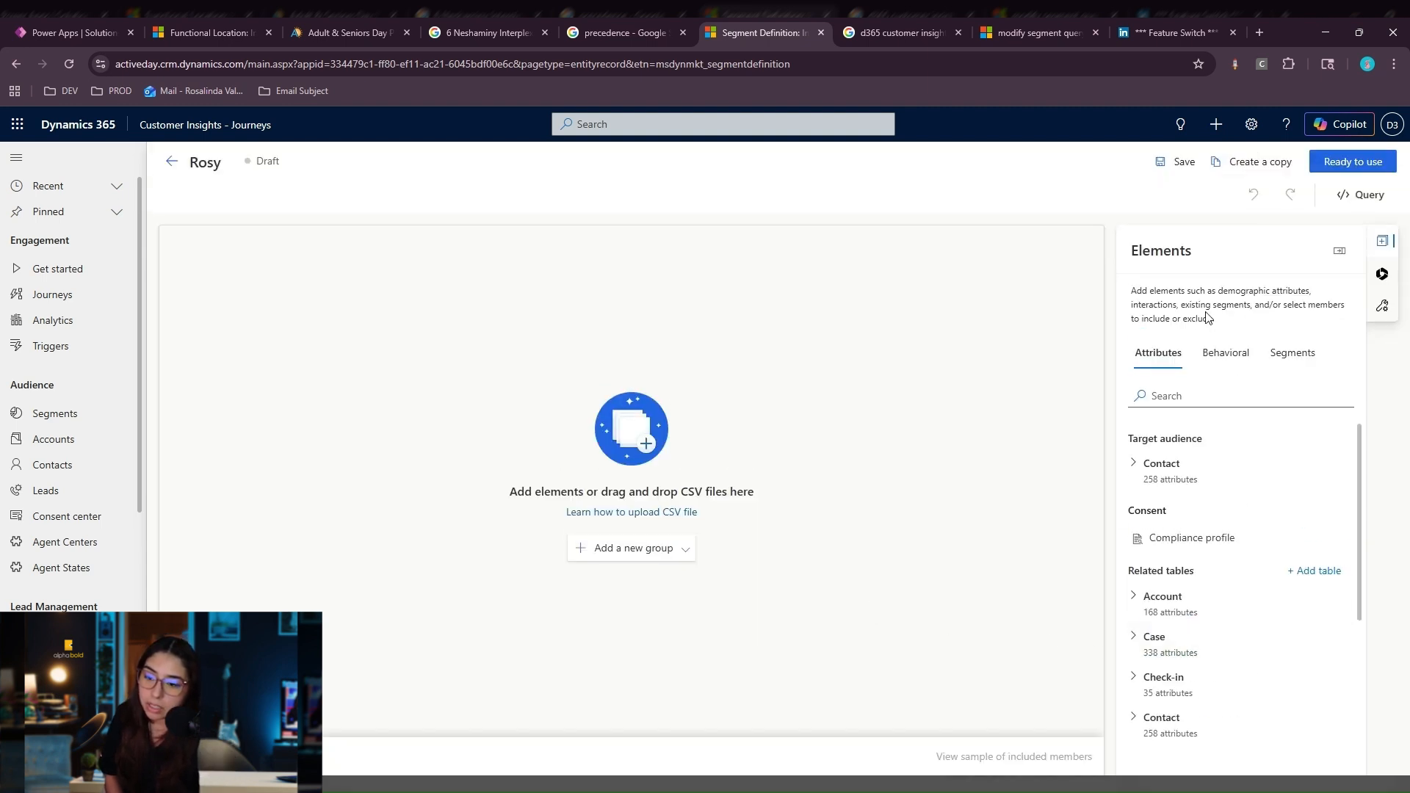
Search the Contact attributes for "depa" and add Department as a condition in a new group.
scroll(1218, 744, down, 3)
scroll(1219, 744, up, 3)
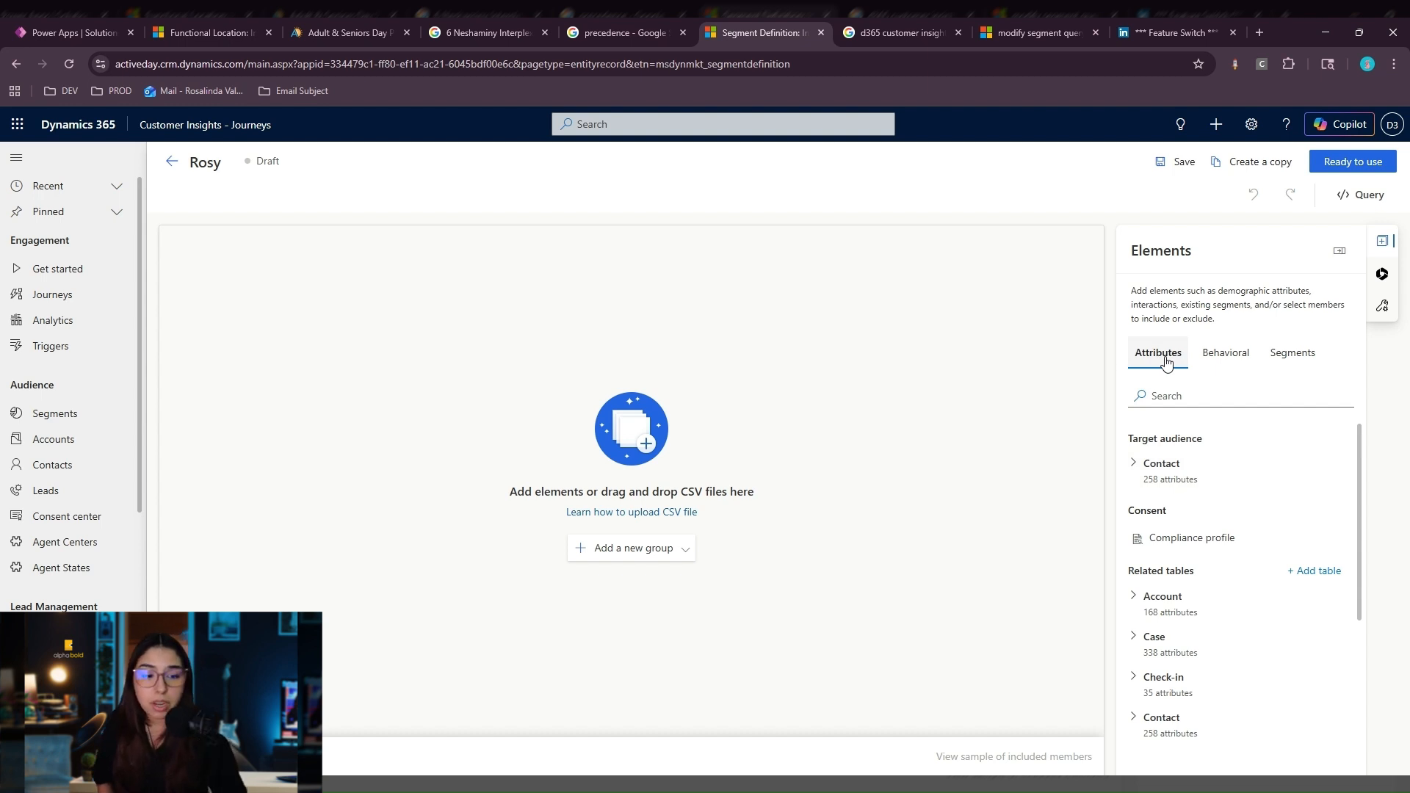
click(1158, 470)
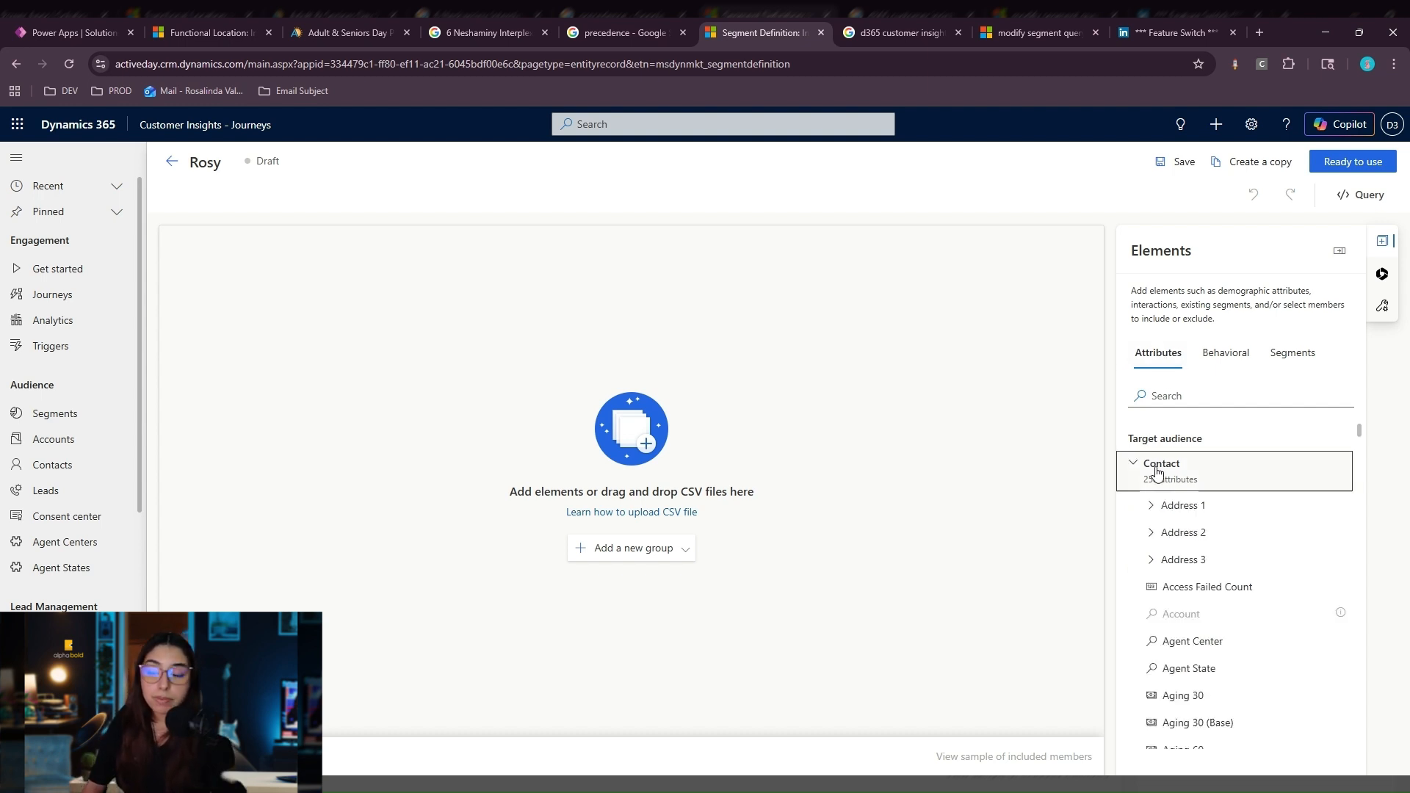
click(1211, 480)
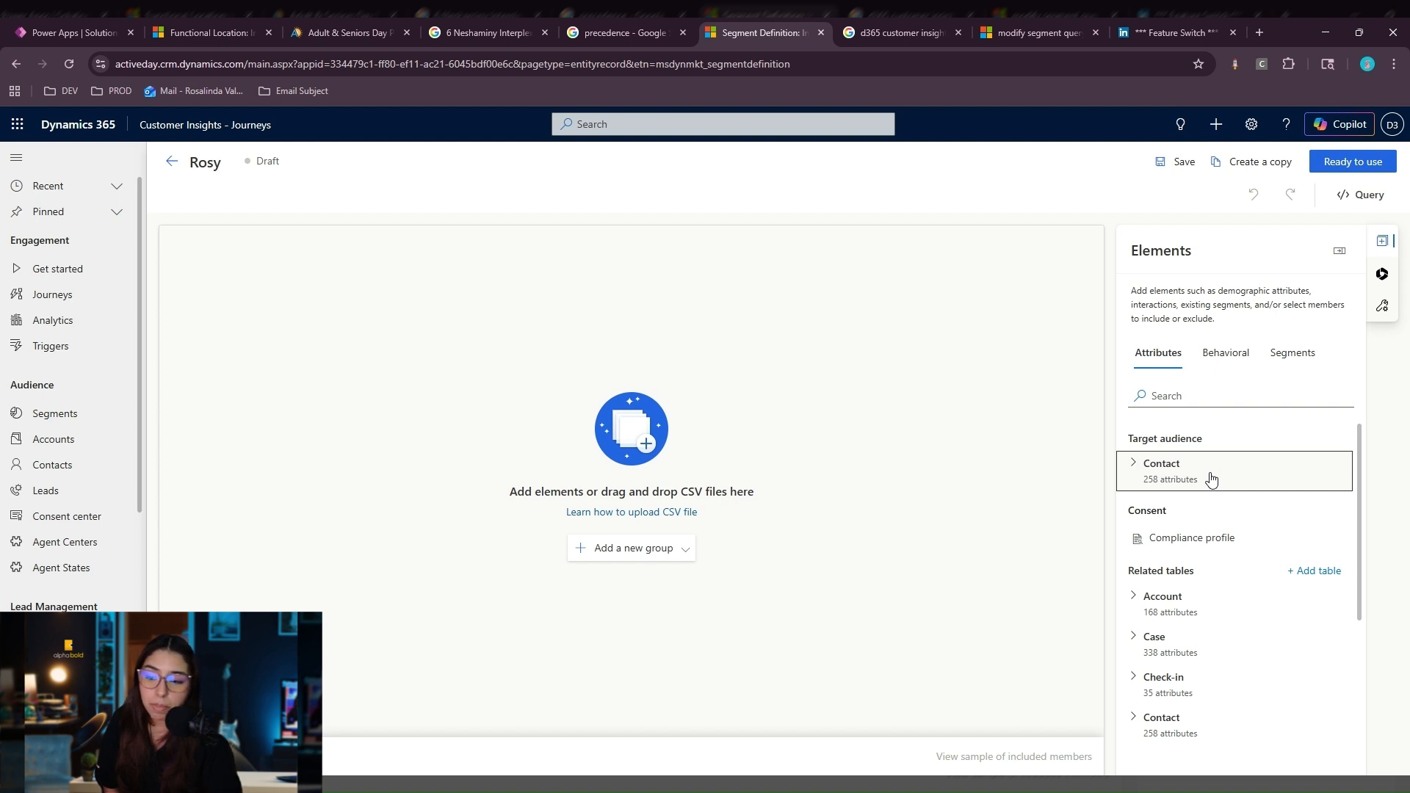
click(1135, 468)
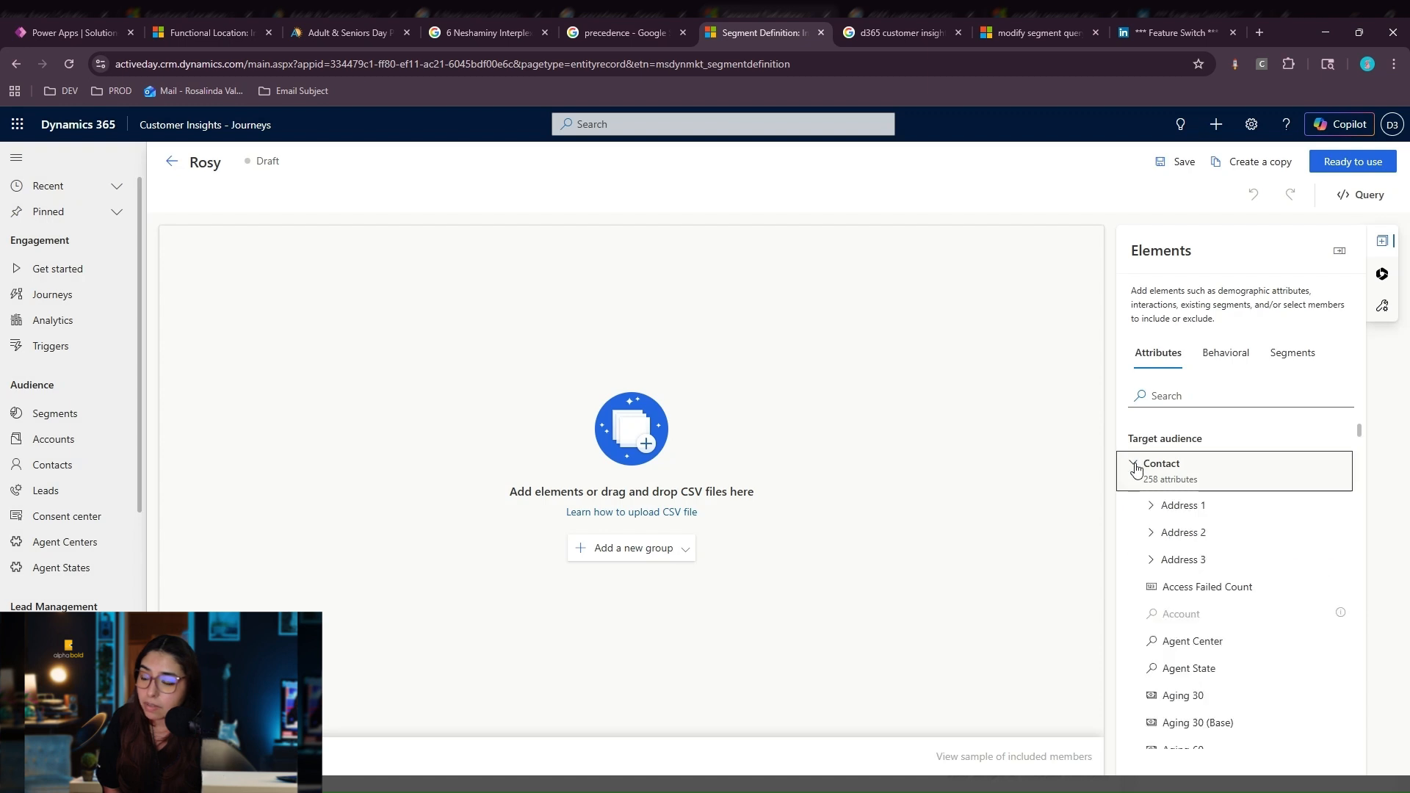
click(1183, 403)
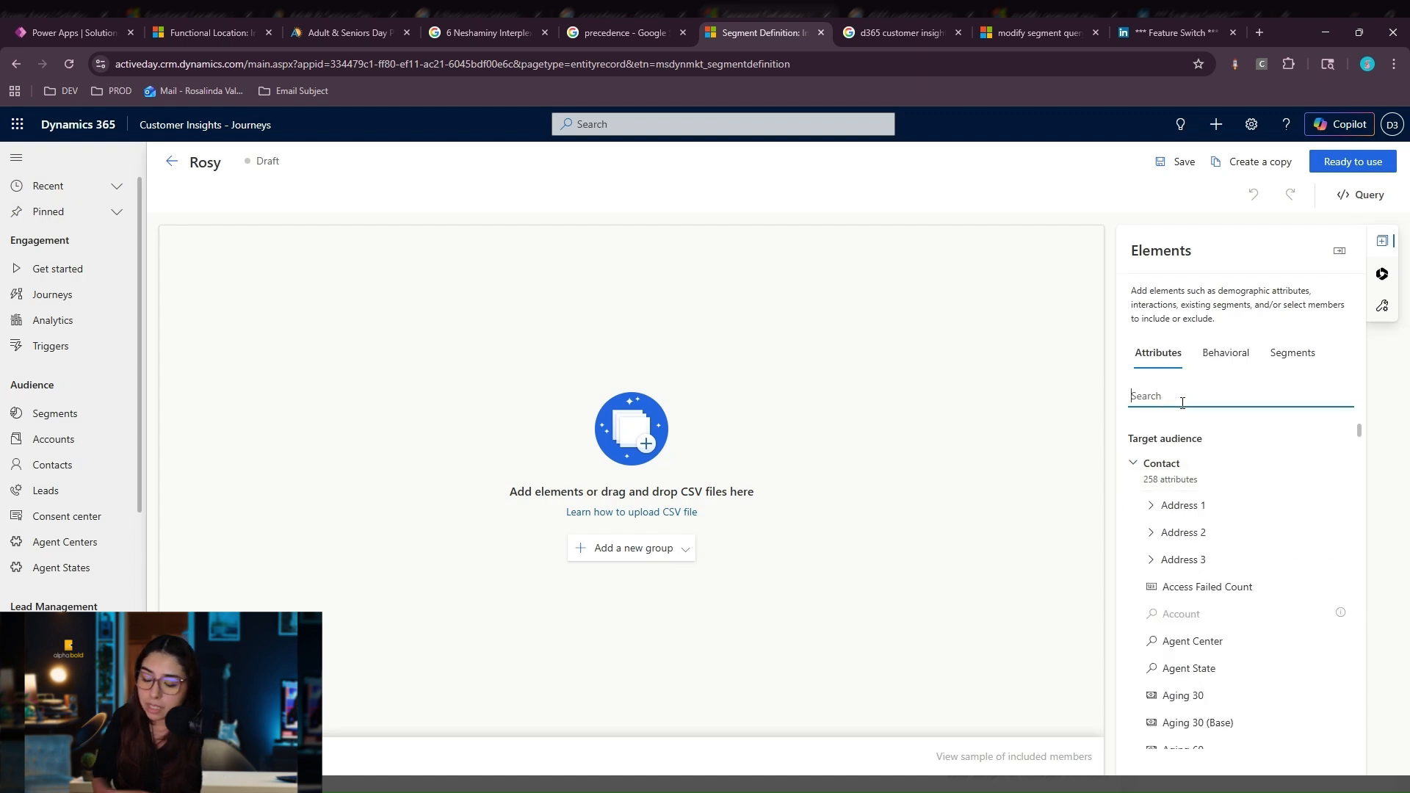
text(depa)
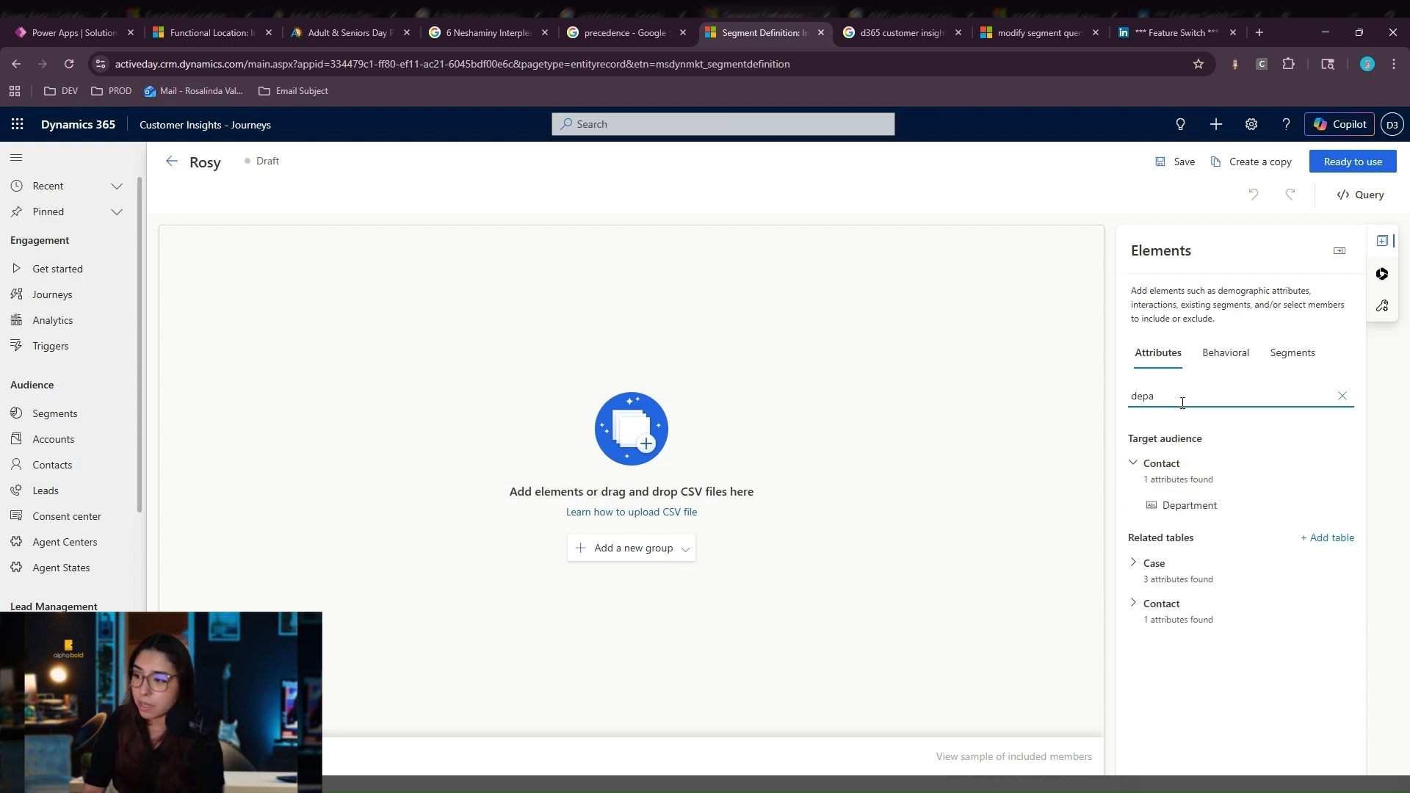
click(1222, 514)
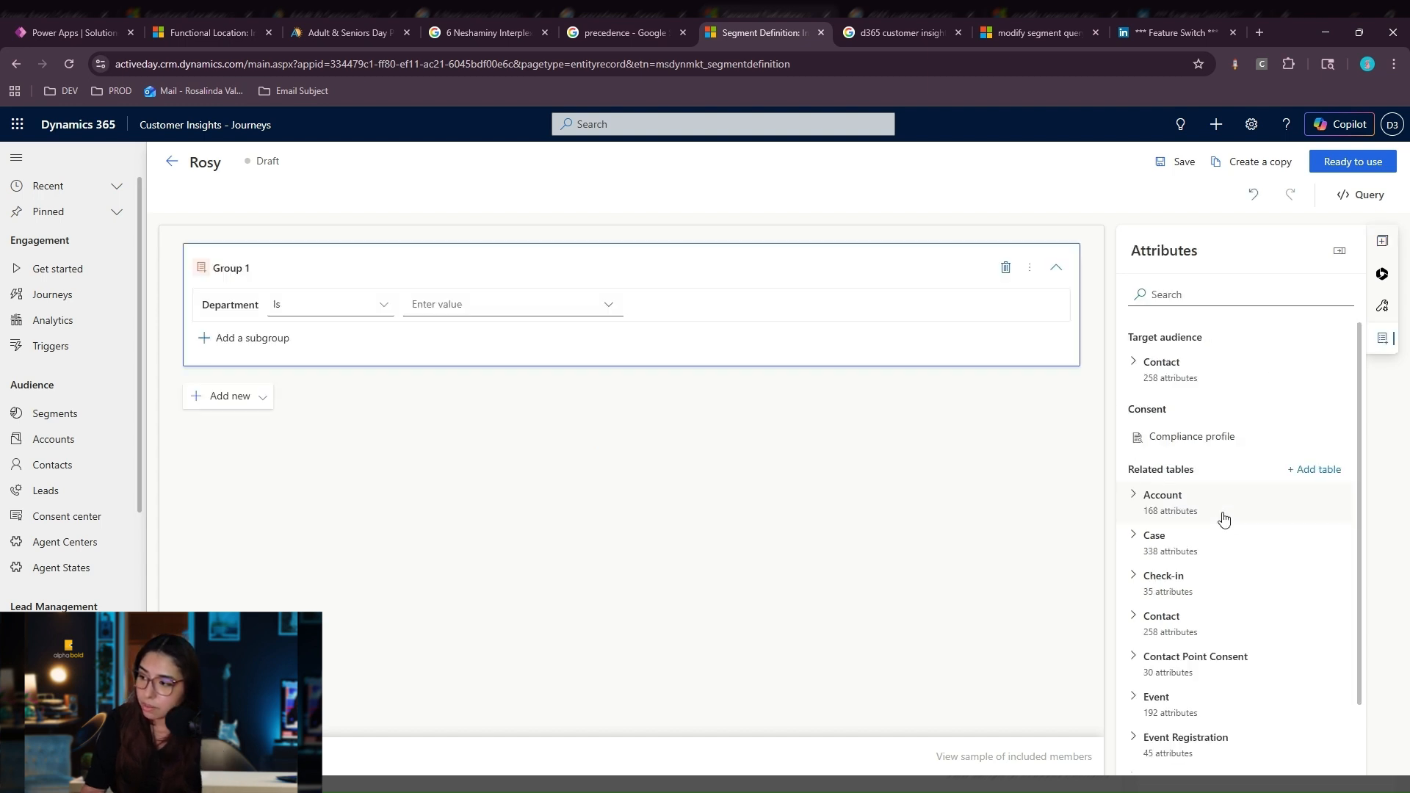
Set the Department condition in Group 1 to the value Marketing.
click(533, 296)
text(Mark)
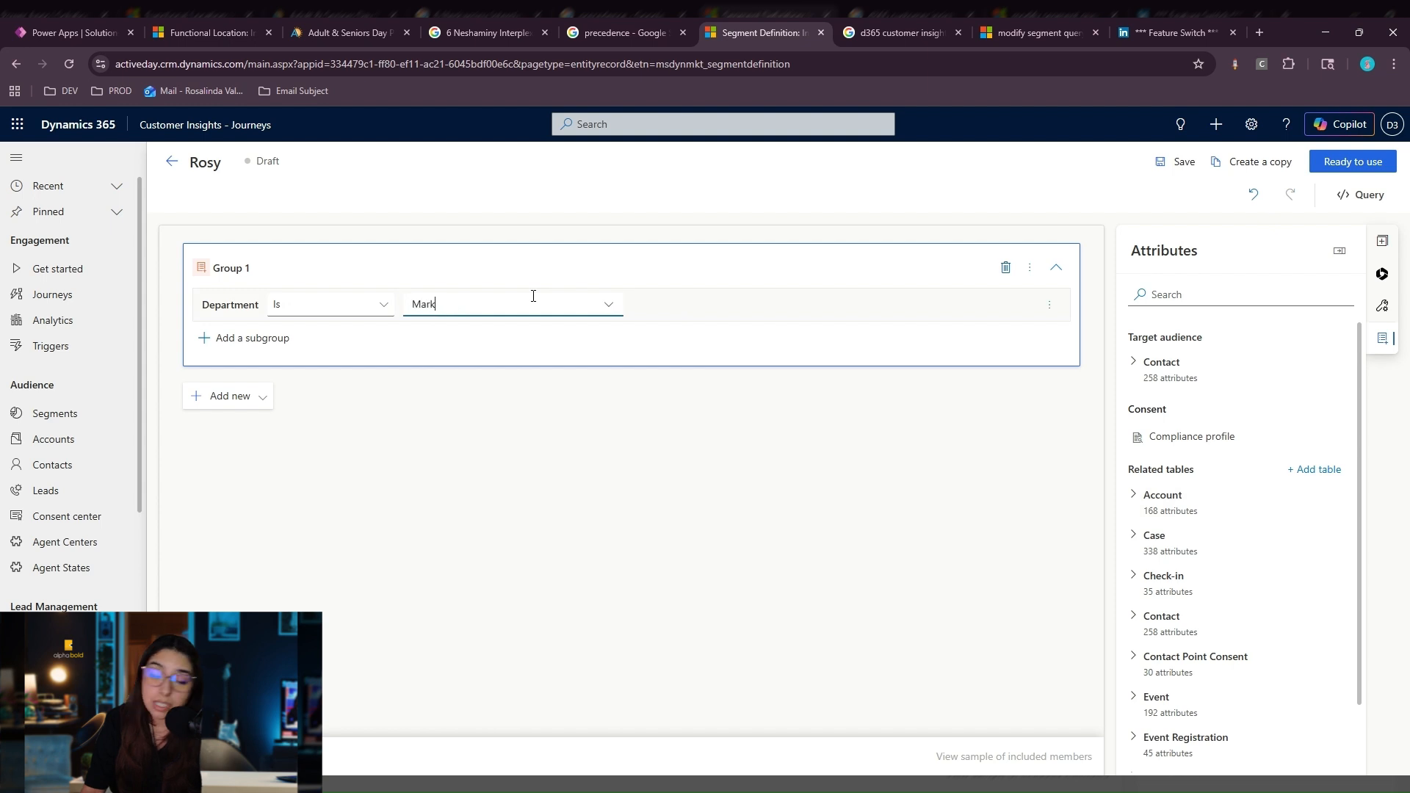
text(eting)
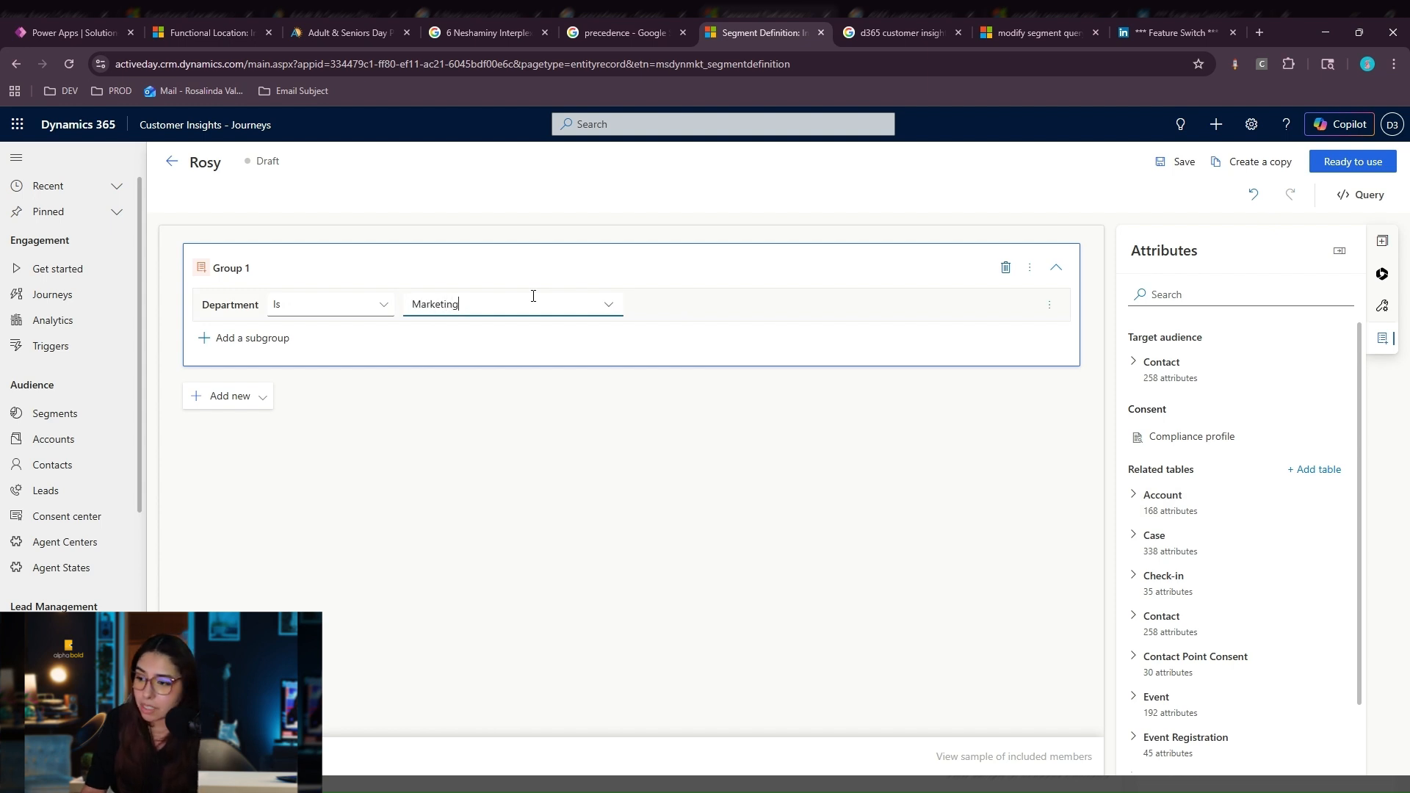
click(639, 447)
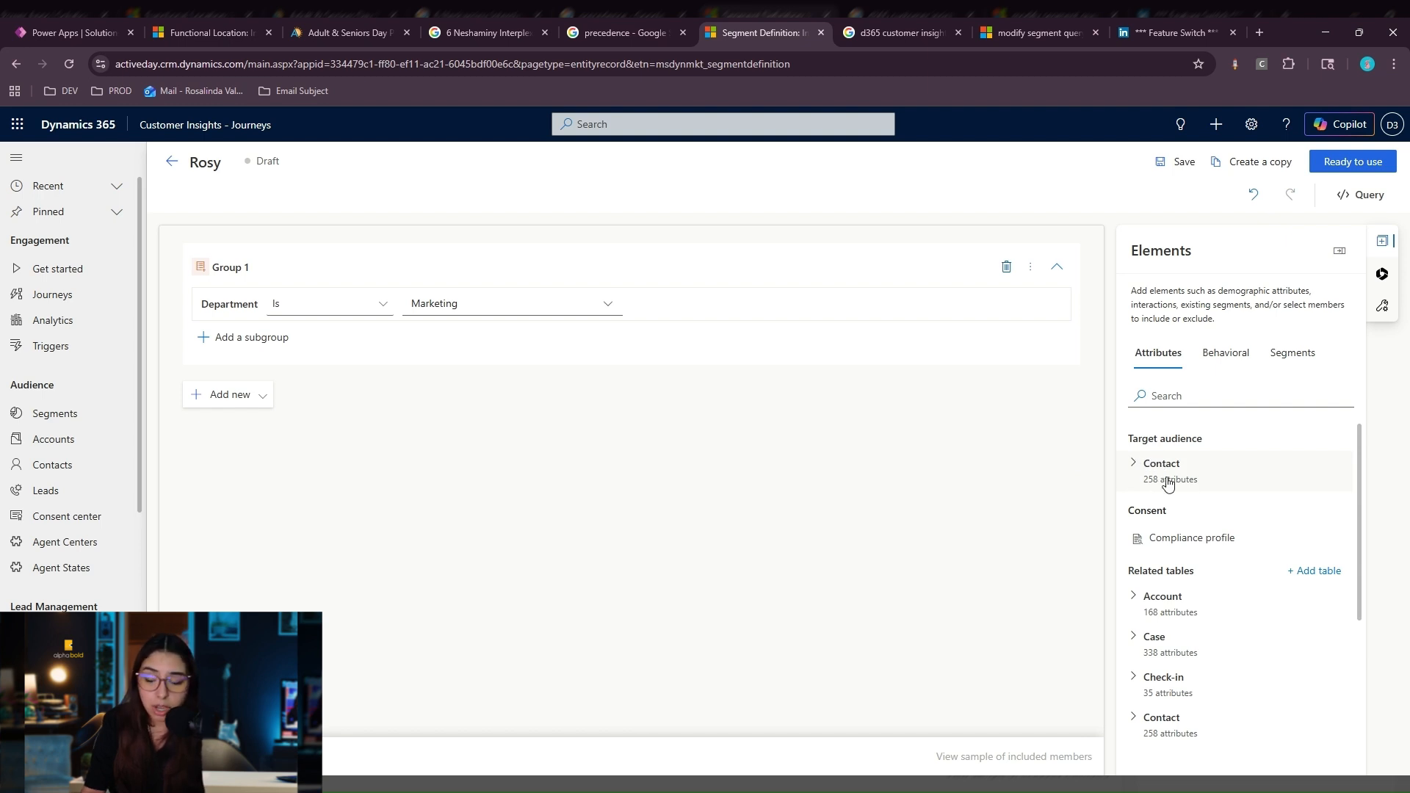
Search the related Account table's attributes for "account" and add Account Rating to a separate new group.
click(1136, 601)
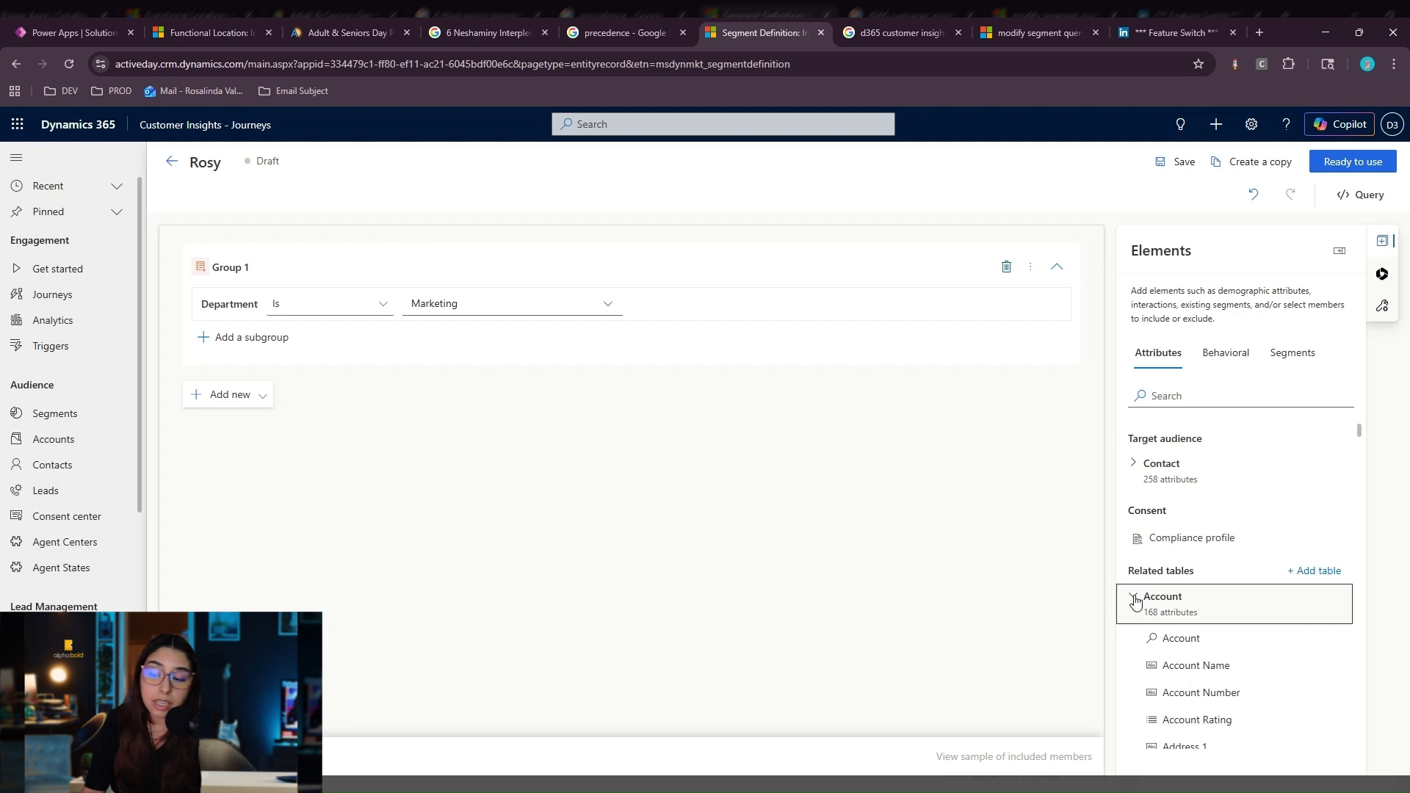
click(1259, 394)
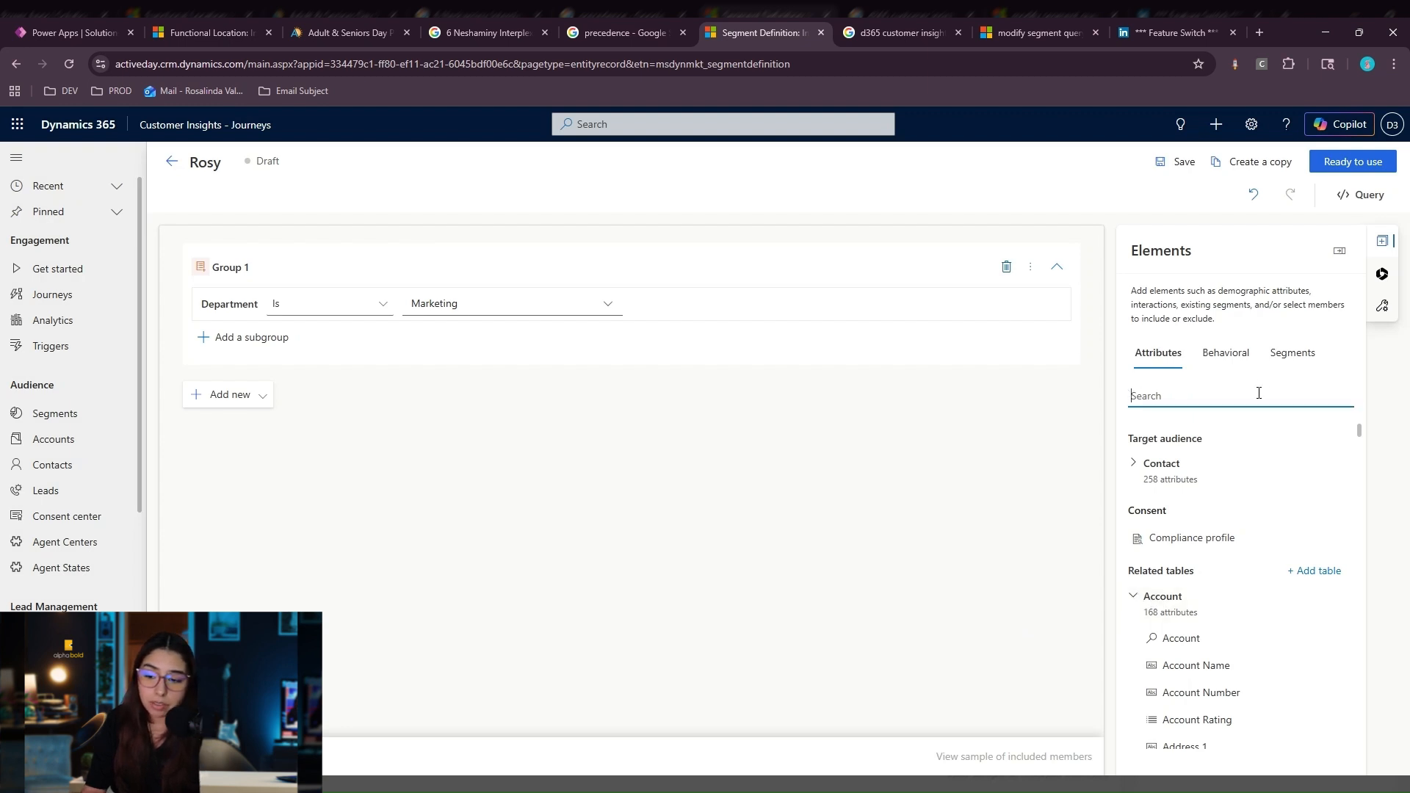
text(account)
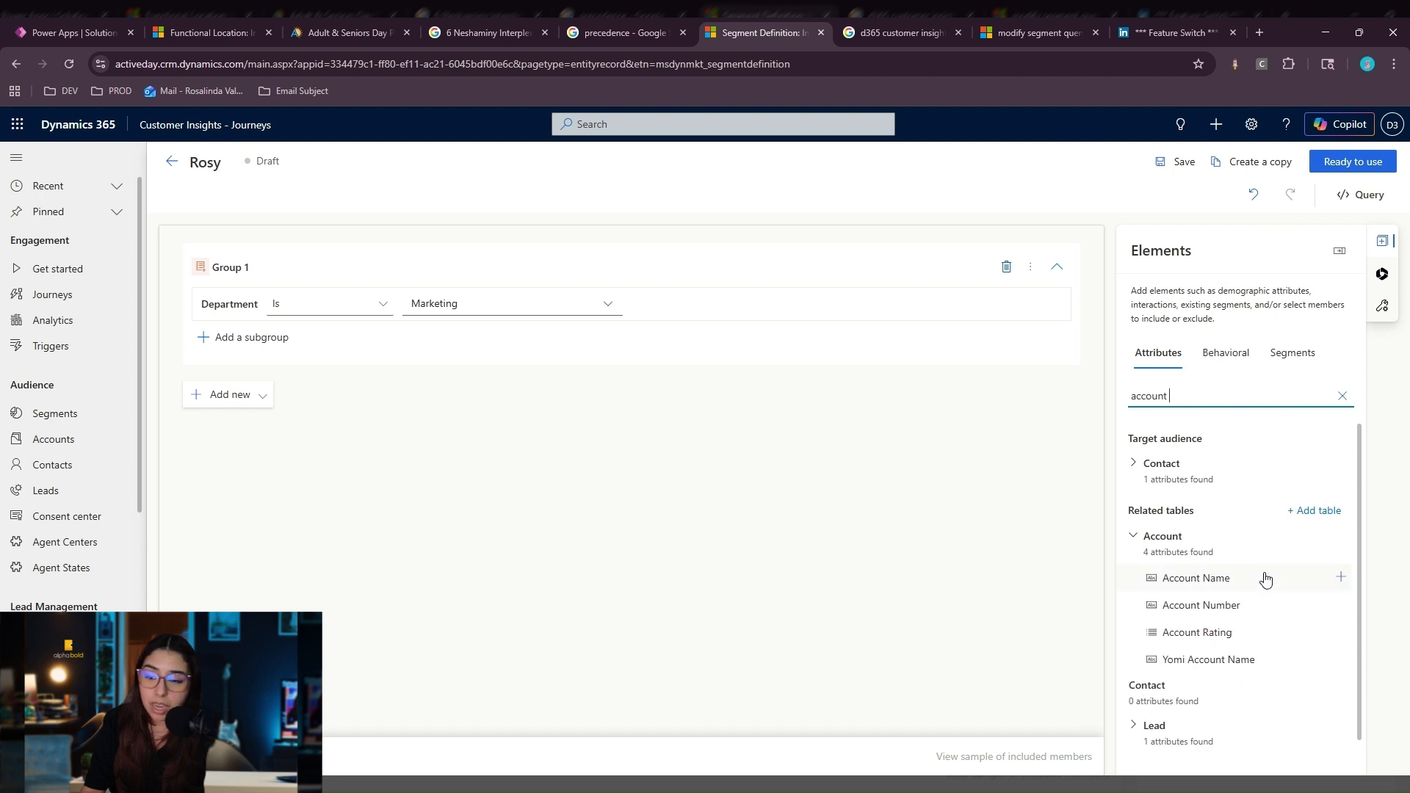
click(1262, 638)
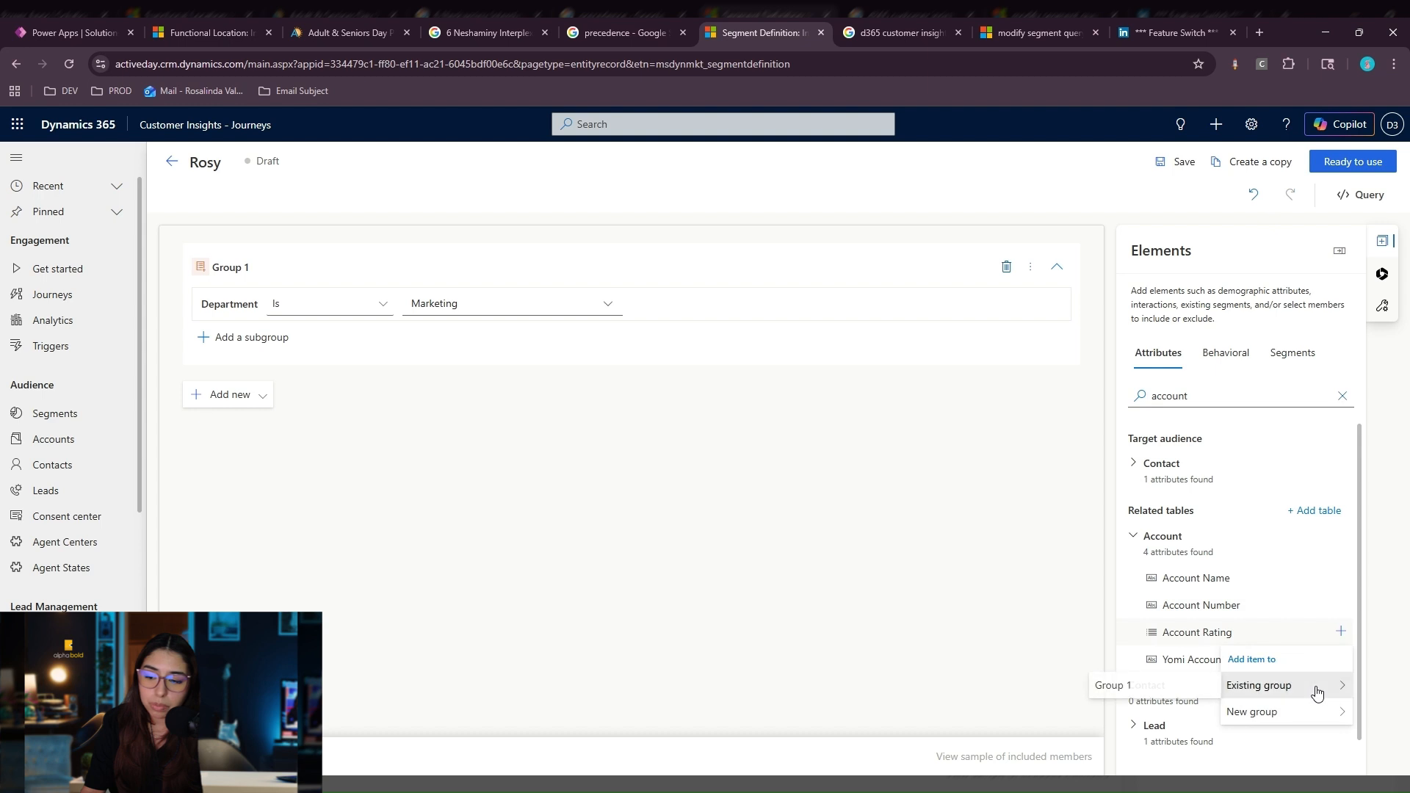
mouse_move(1323, 718)
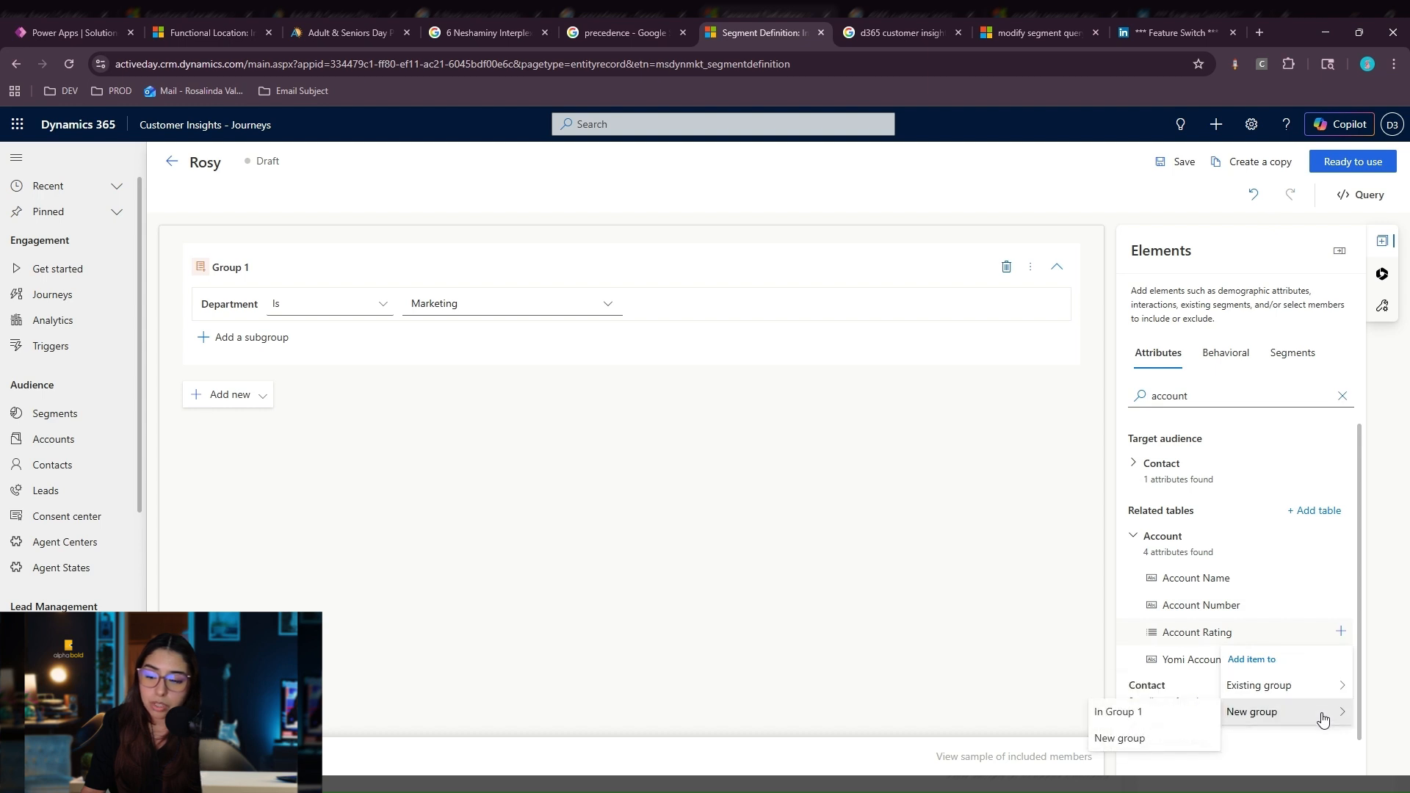
click(1166, 744)
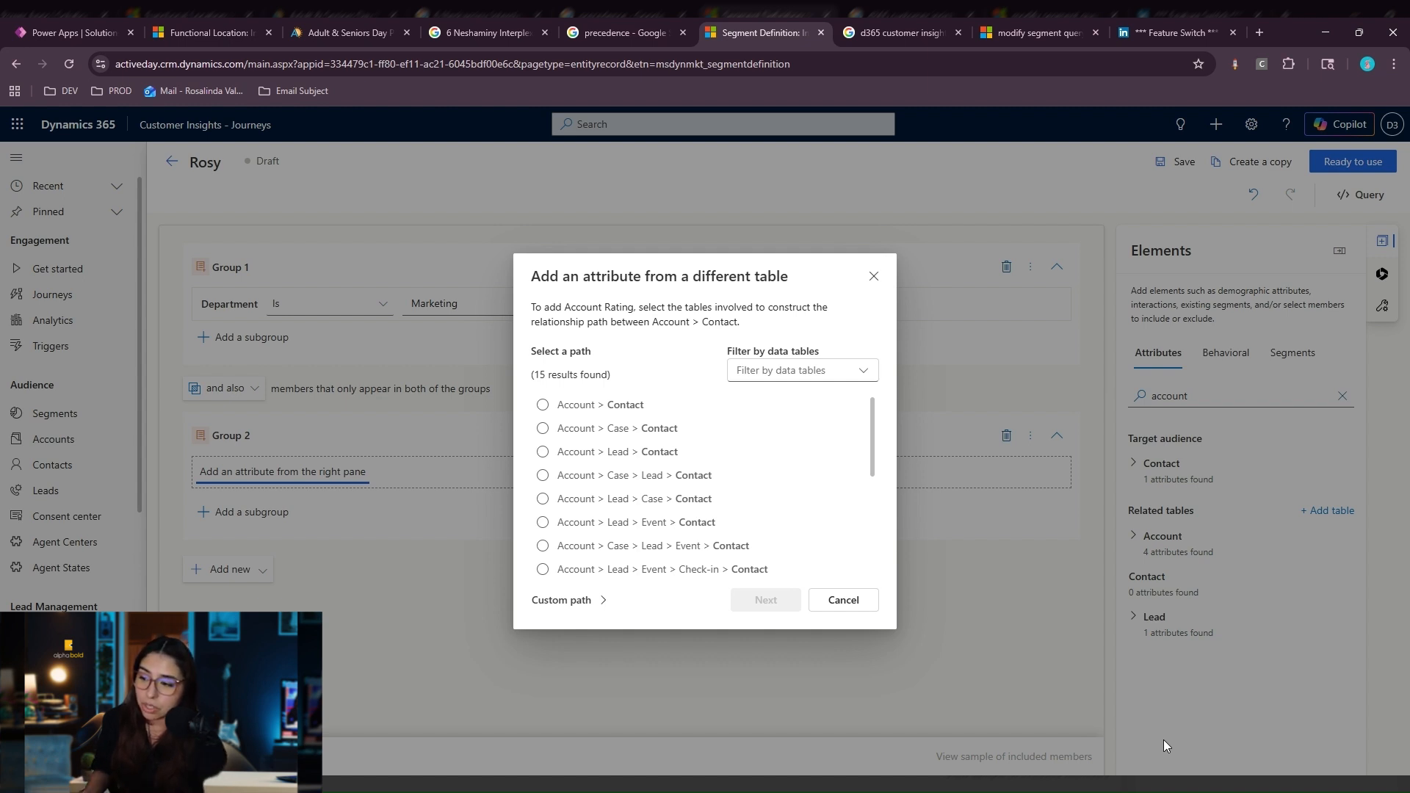
Link Account Rating through the Account > Contact path via Company Name (Account) and set its condition to Default Value.
click(619, 406)
click(761, 599)
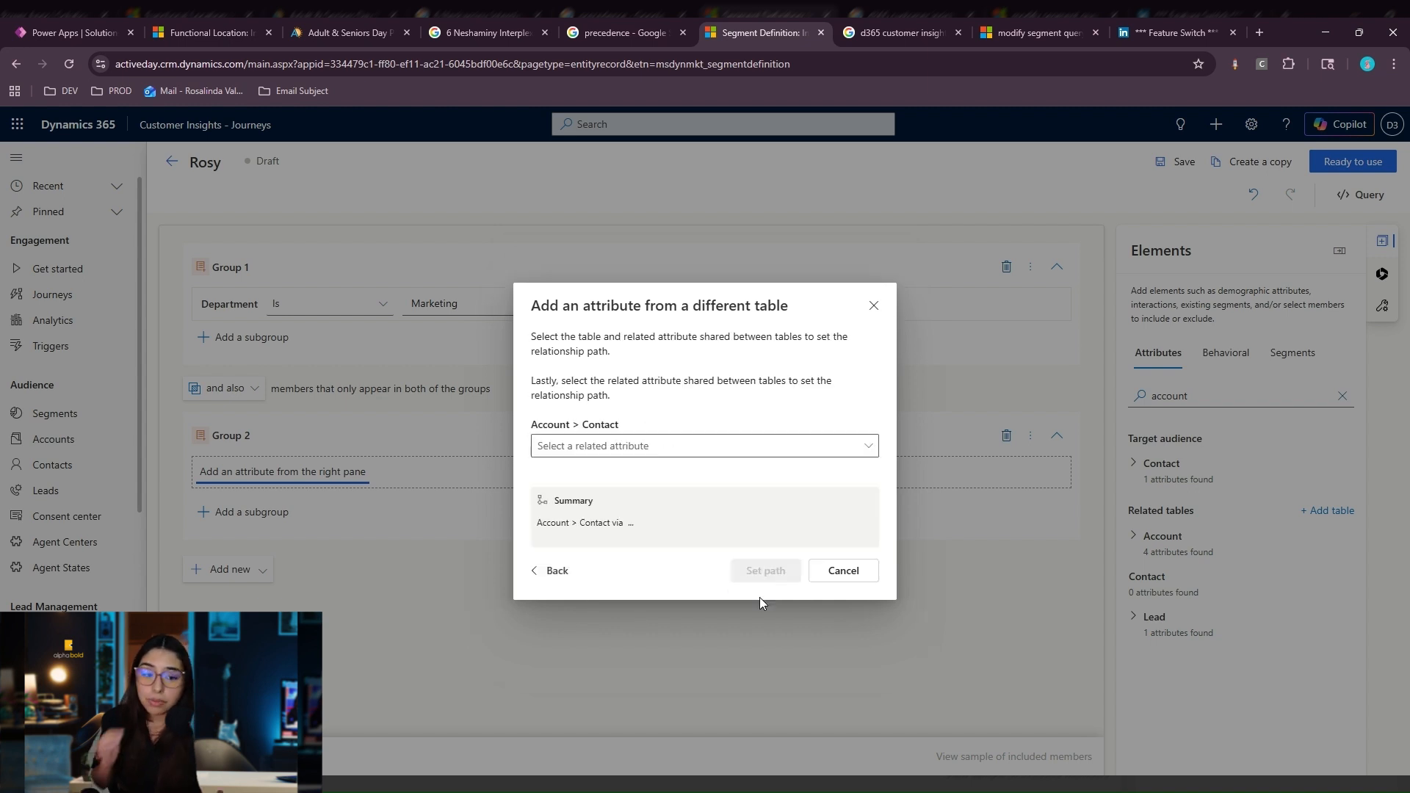
click(853, 449)
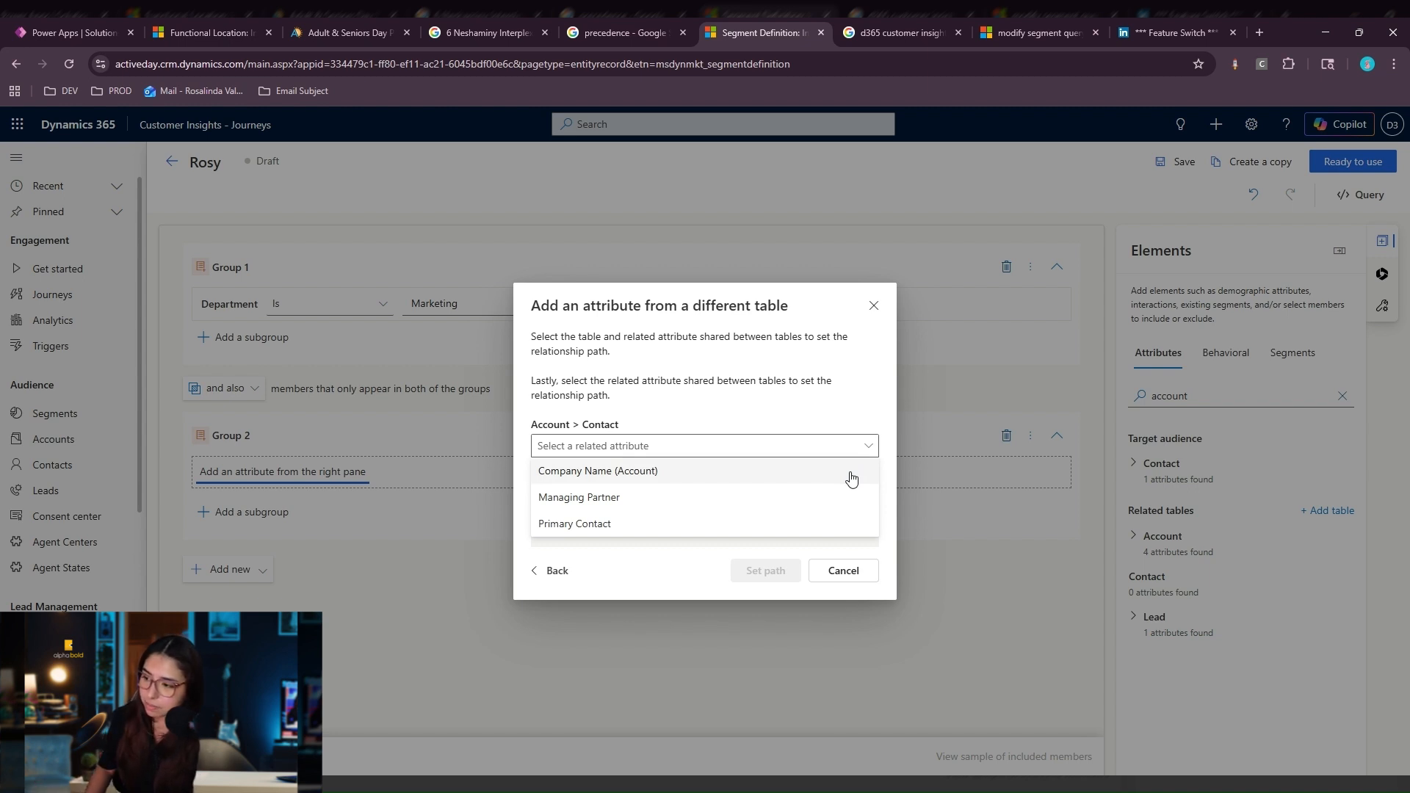
click(851, 478)
click(766, 571)
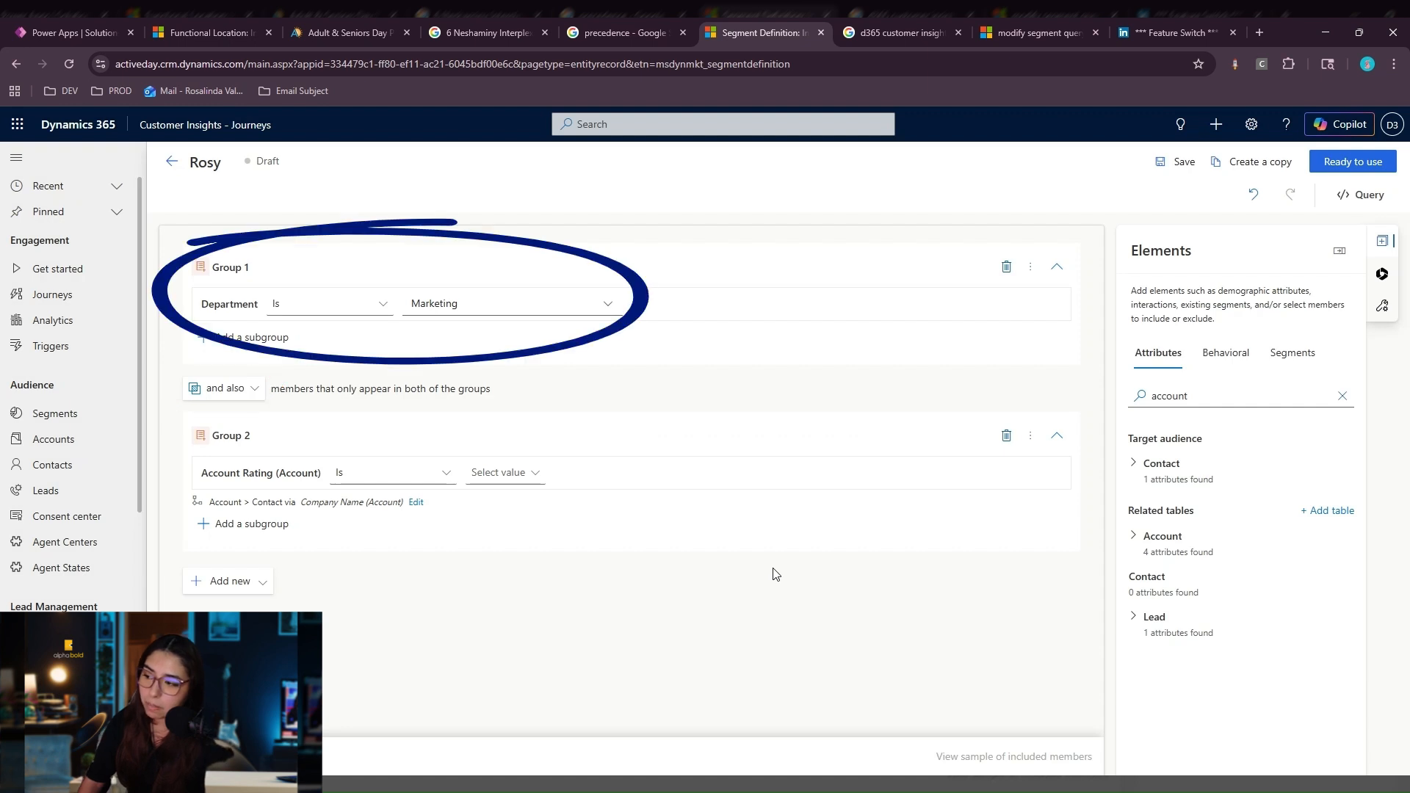
click(494, 480)
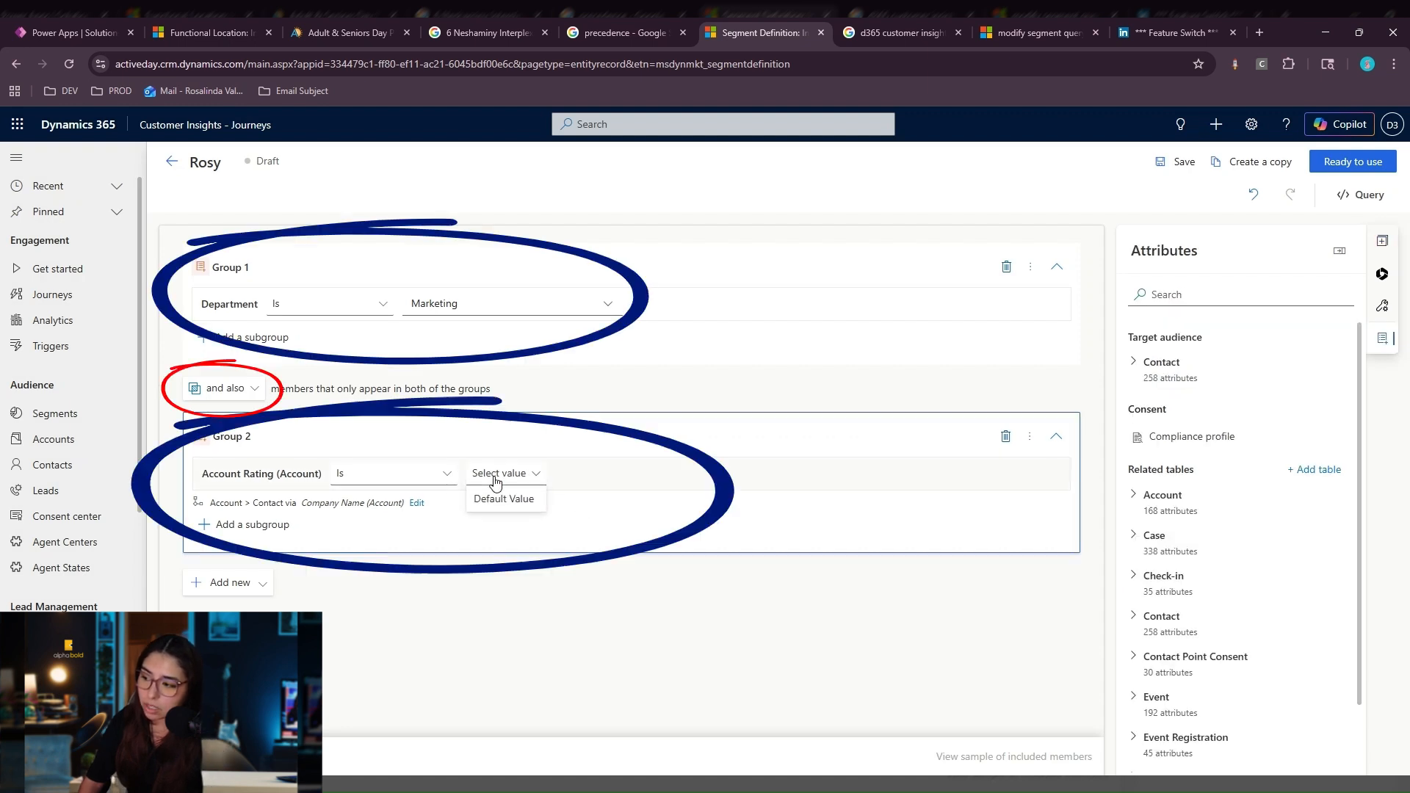
click(504, 498)
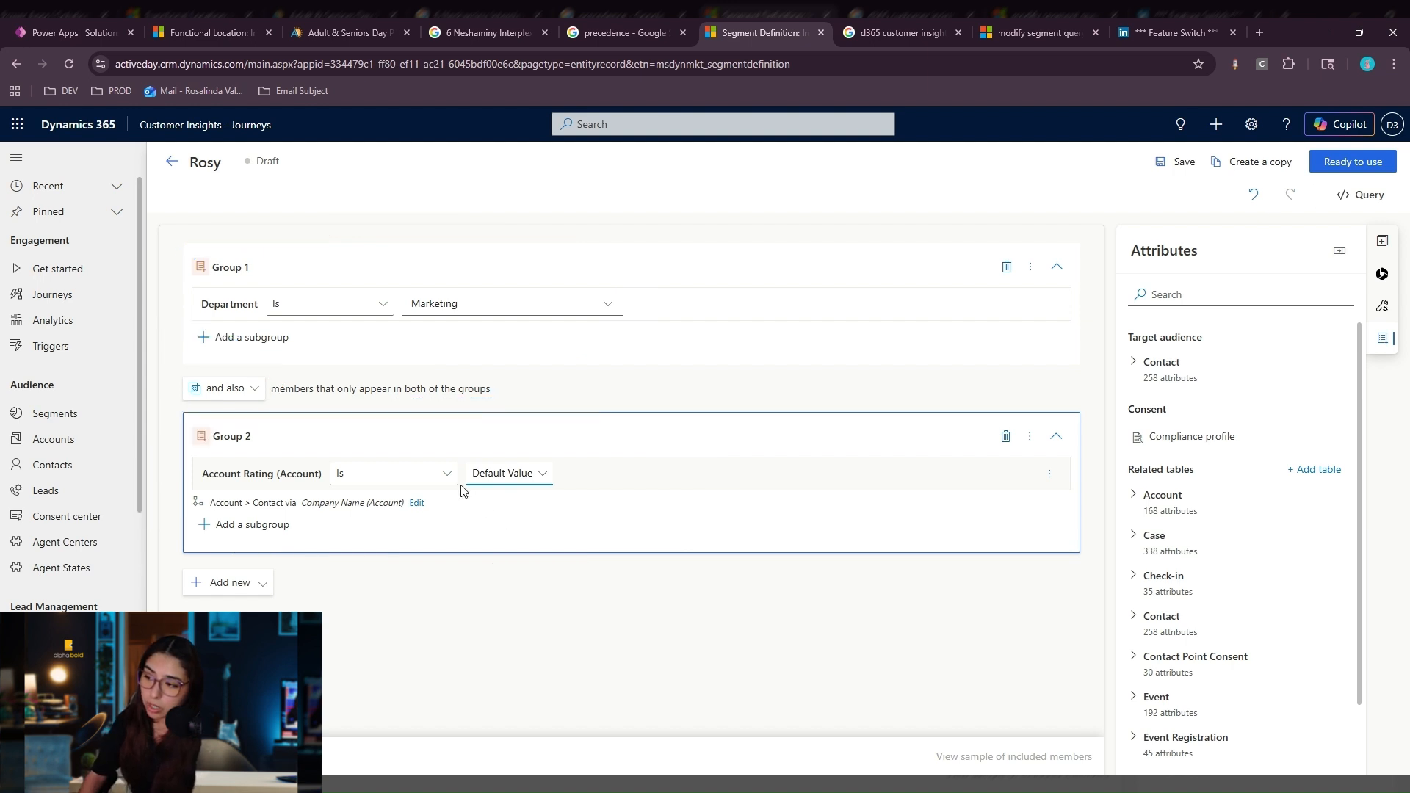
Try the or, and also, and but not operators between Group 1 and Group 2, finishing on and also.
click(250, 397)
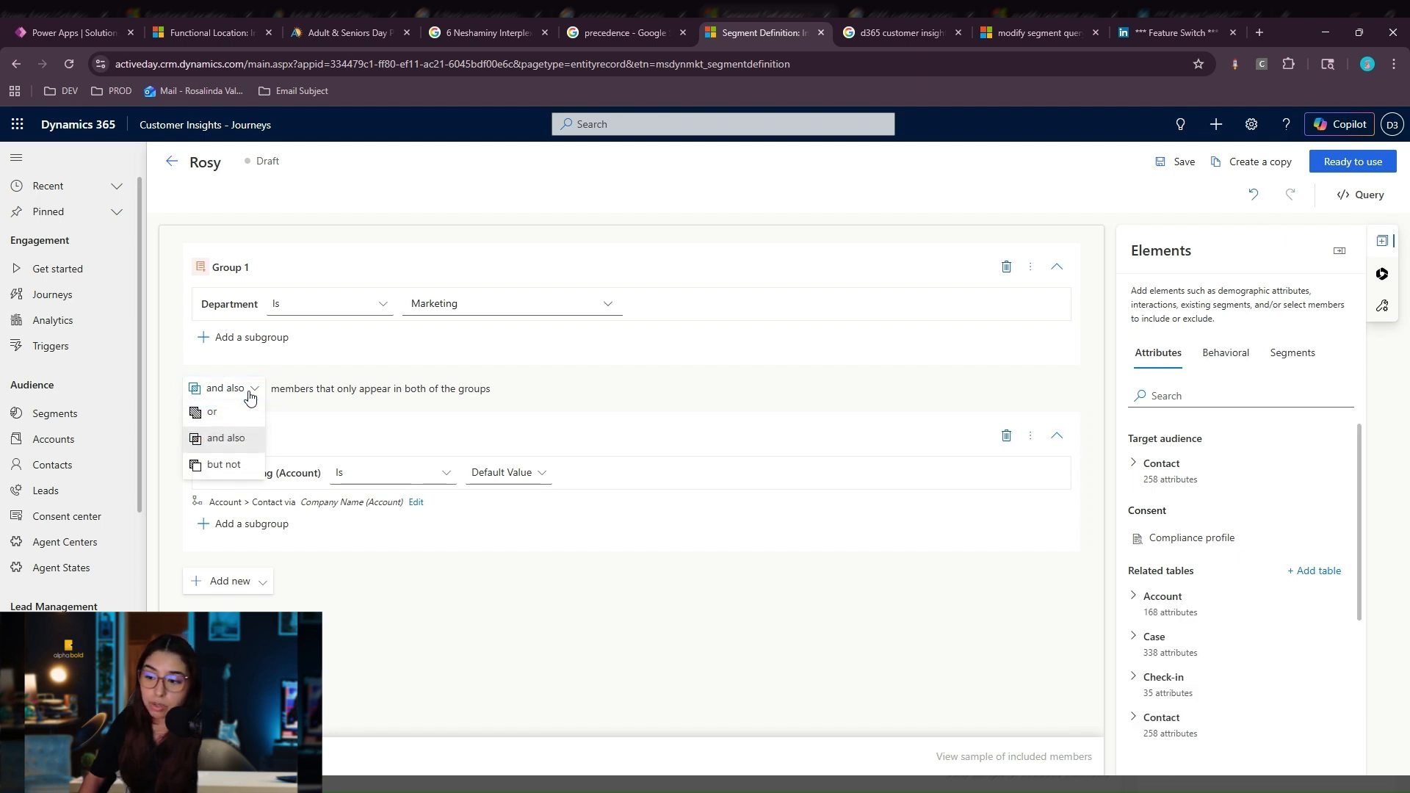
click(232, 414)
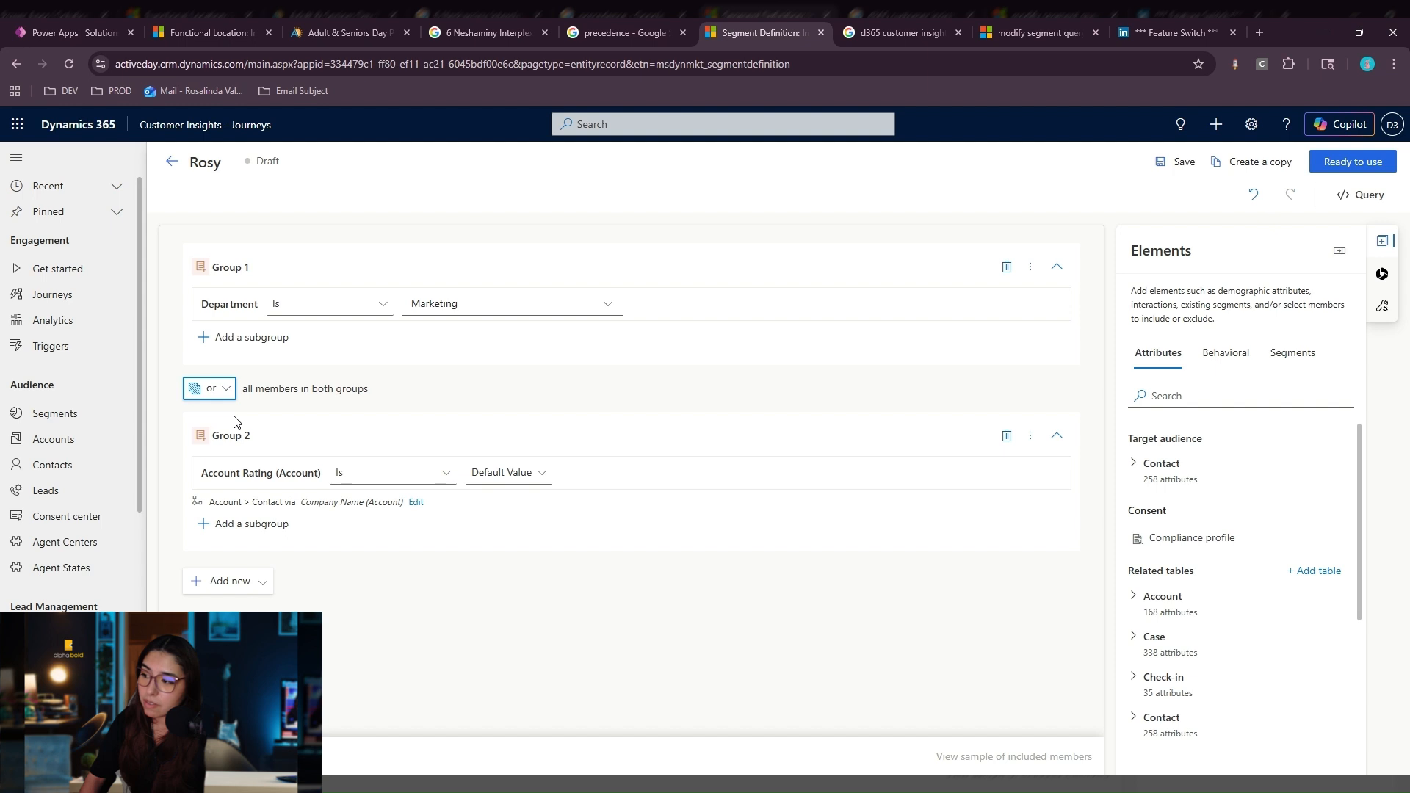
click(225, 390)
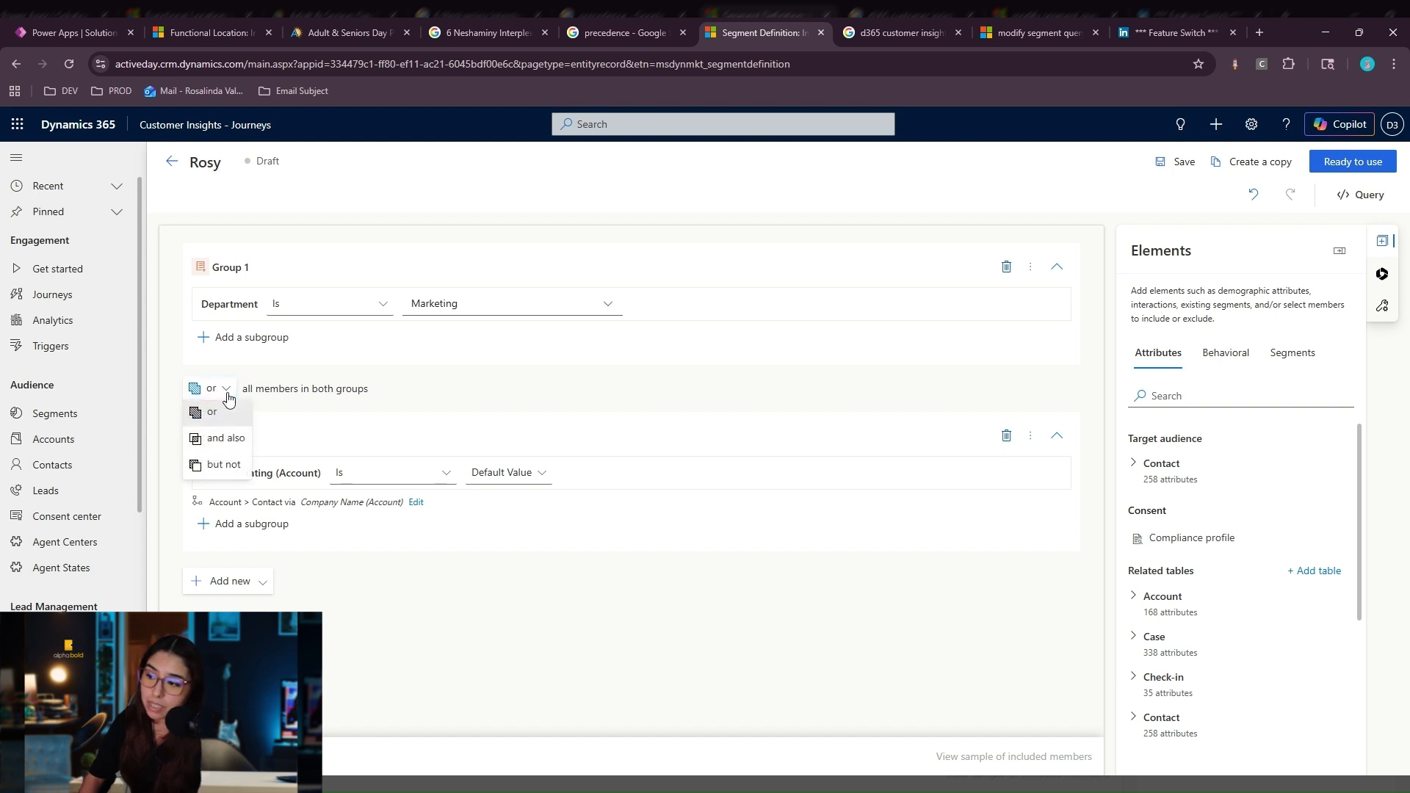
click(234, 439)
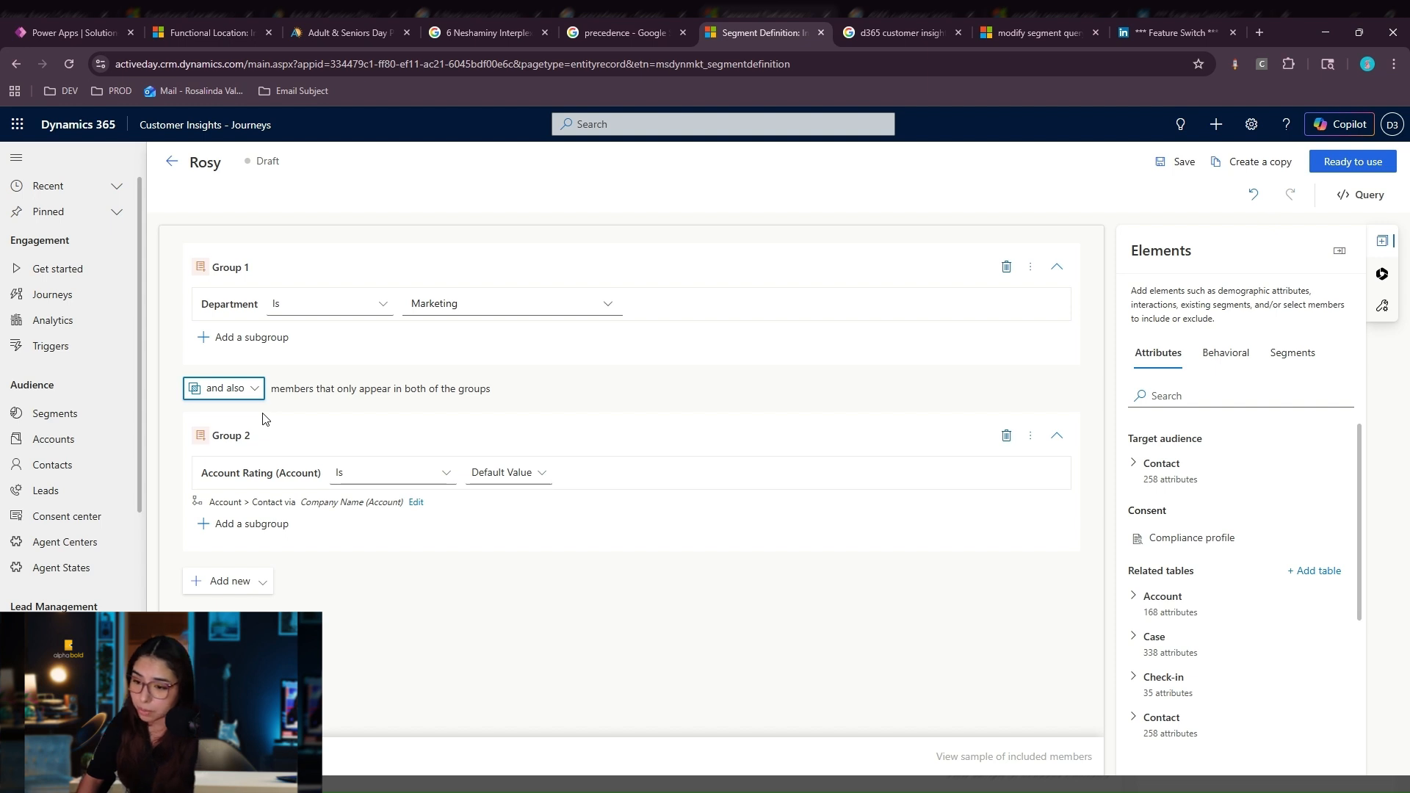
click(255, 389)
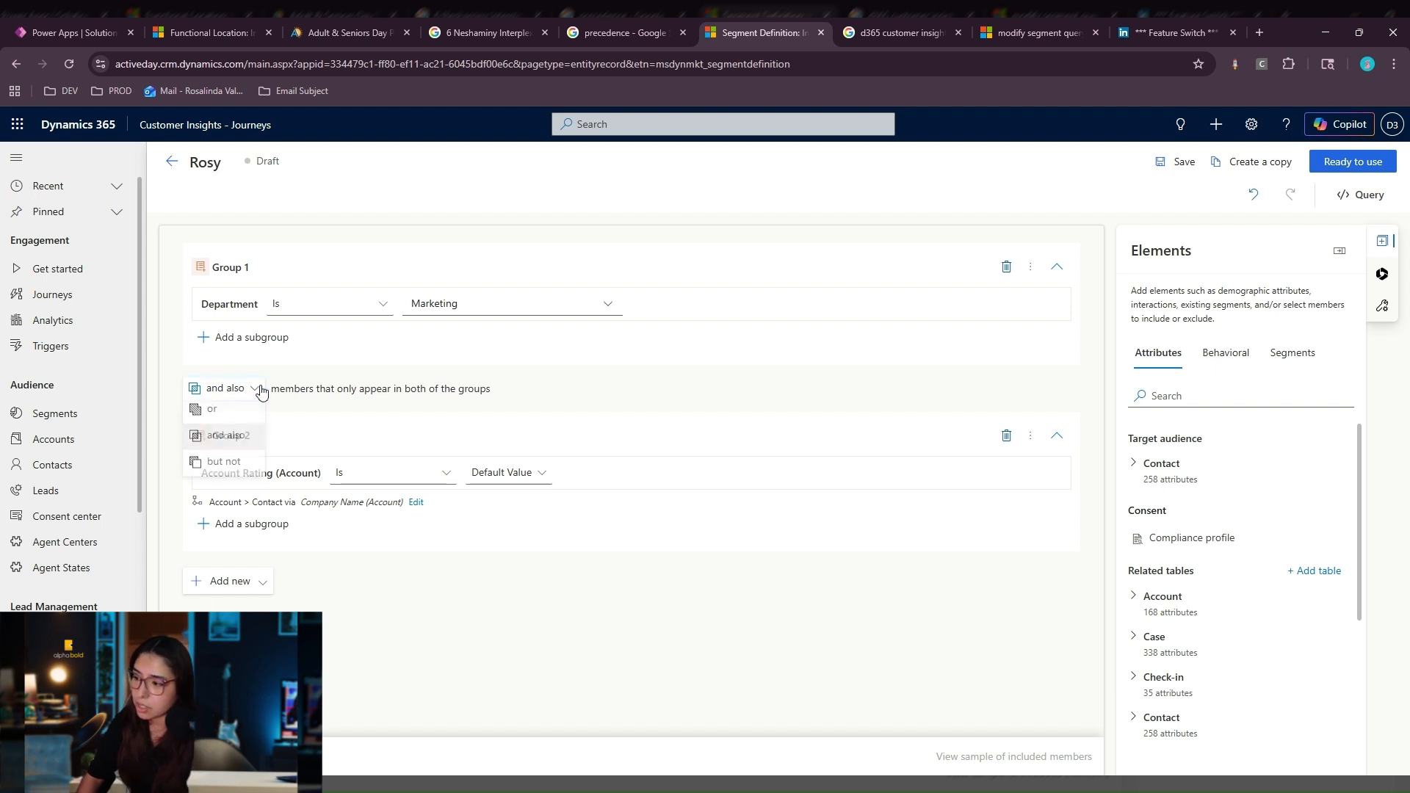
click(227, 468)
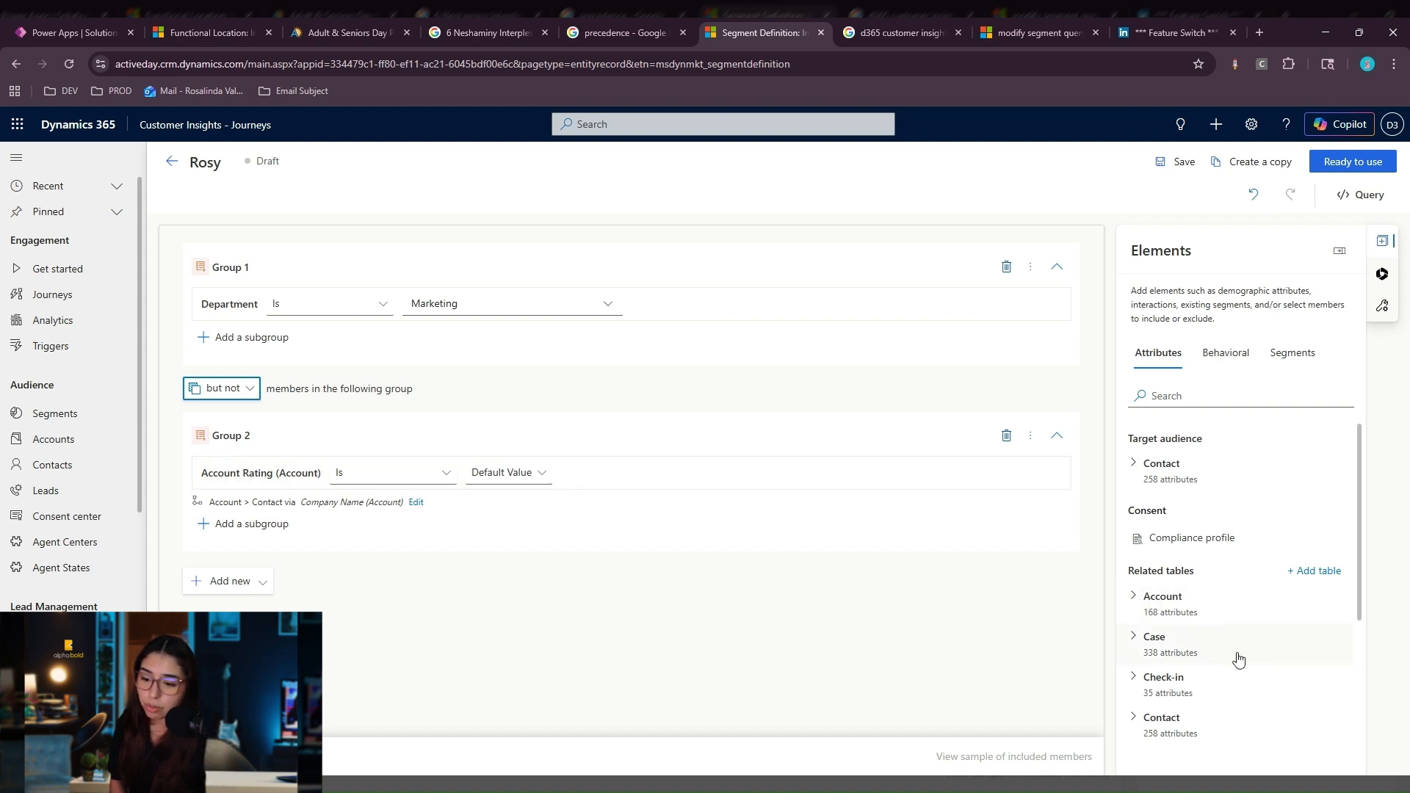
click(209, 387)
click(228, 418)
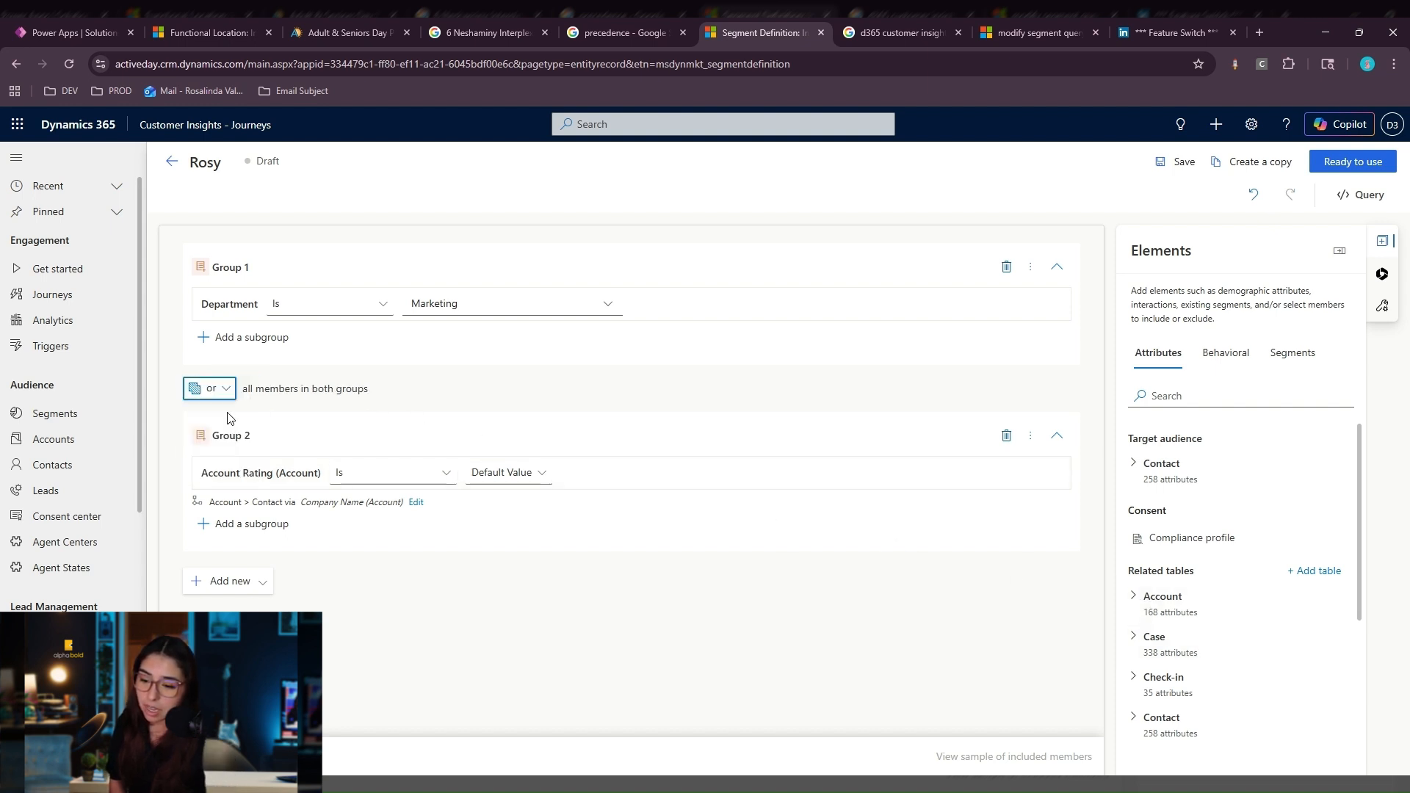
click(222, 389)
click(230, 438)
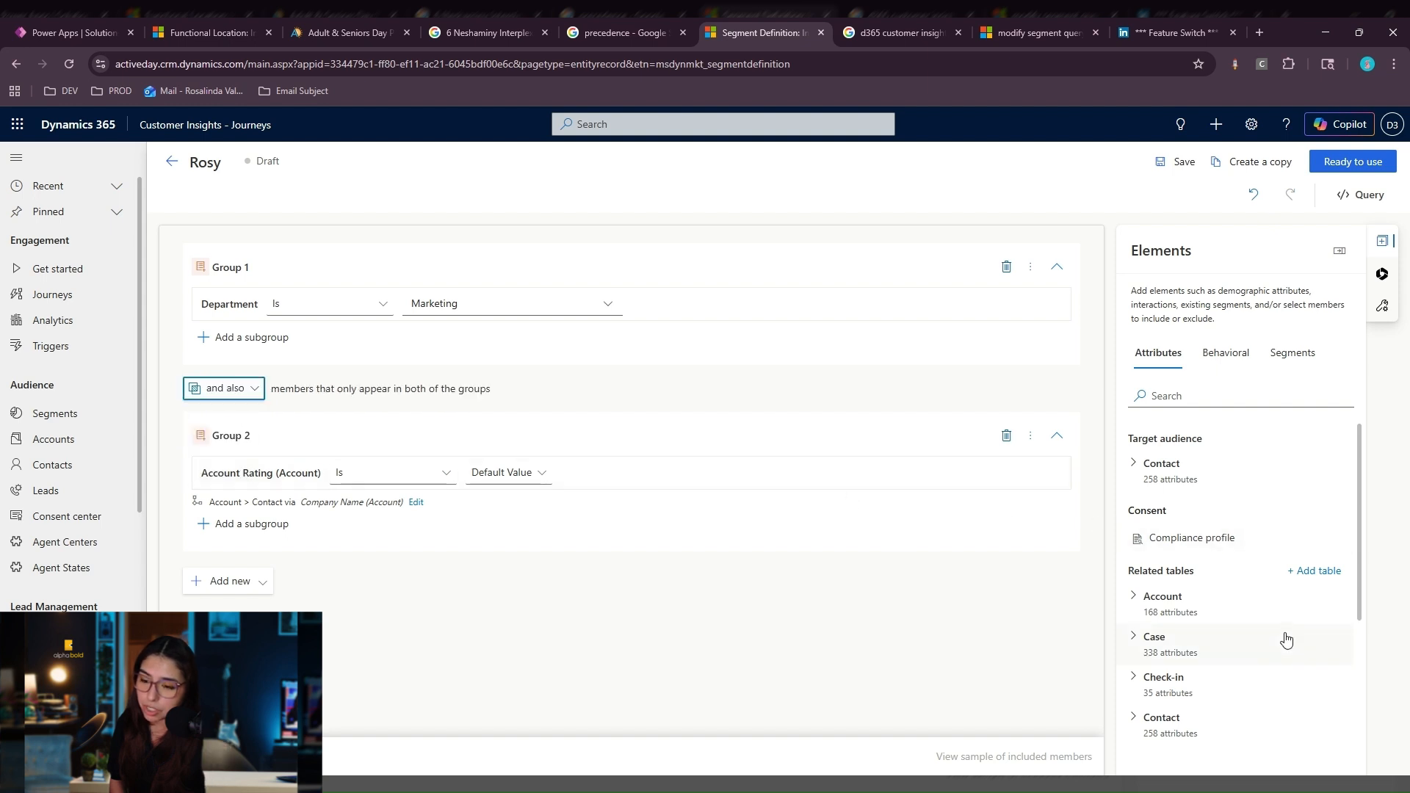
Add the Event attribute from the related Event Registration table to the existing Group 1.
scroll(1285, 637, down, 2)
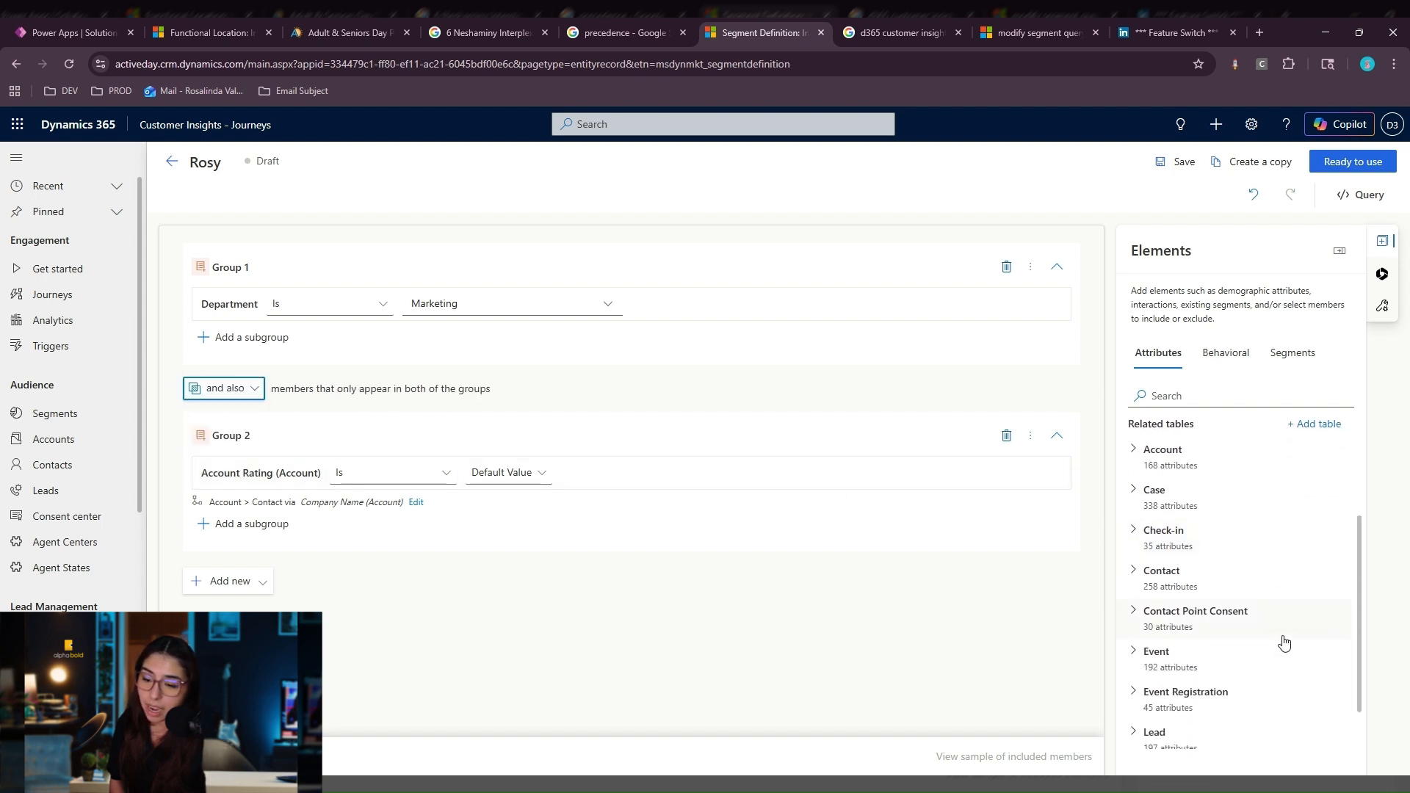
scroll(1283, 644, down, 1)
click(1279, 642)
scroll(1257, 650, down, 4)
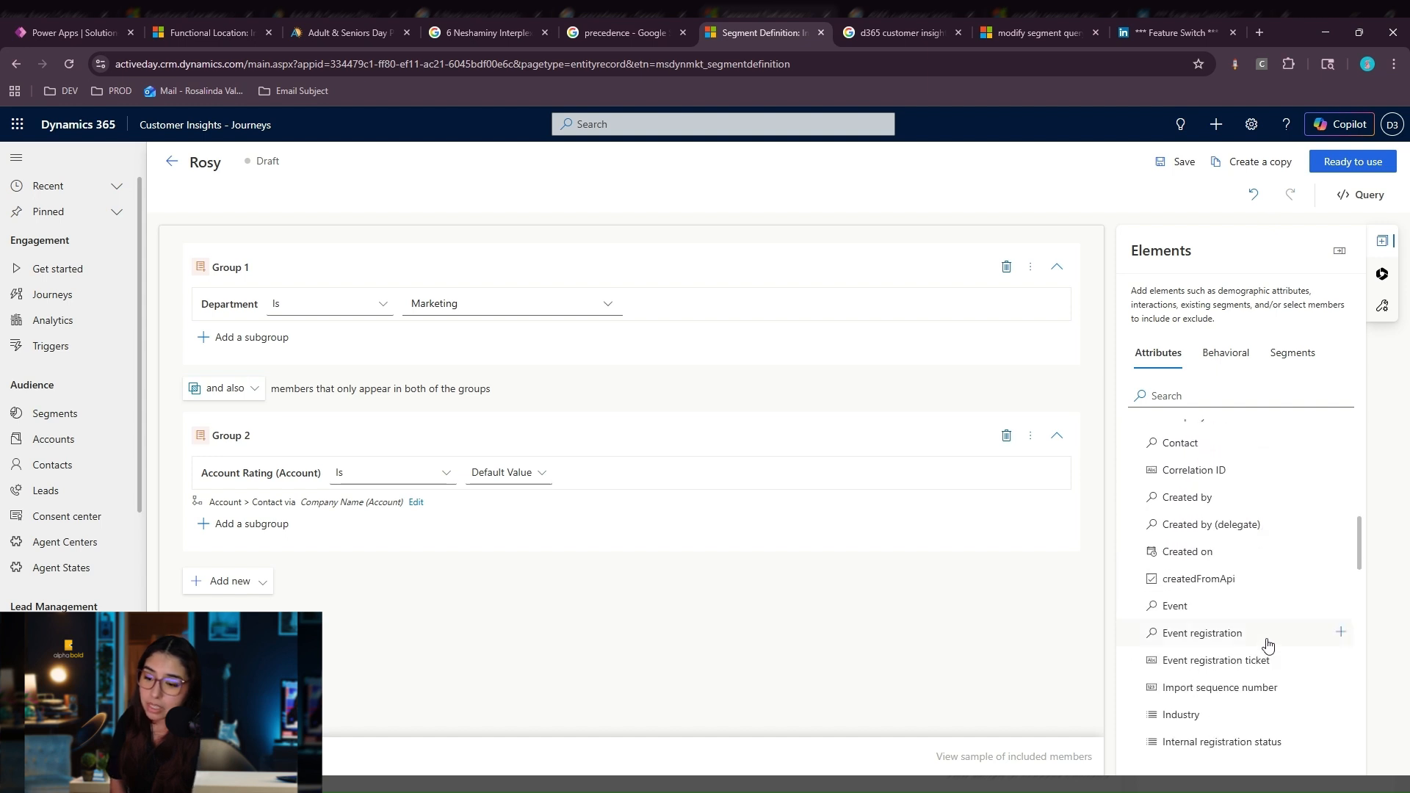
click(1273, 615)
mouse_move(1286, 672)
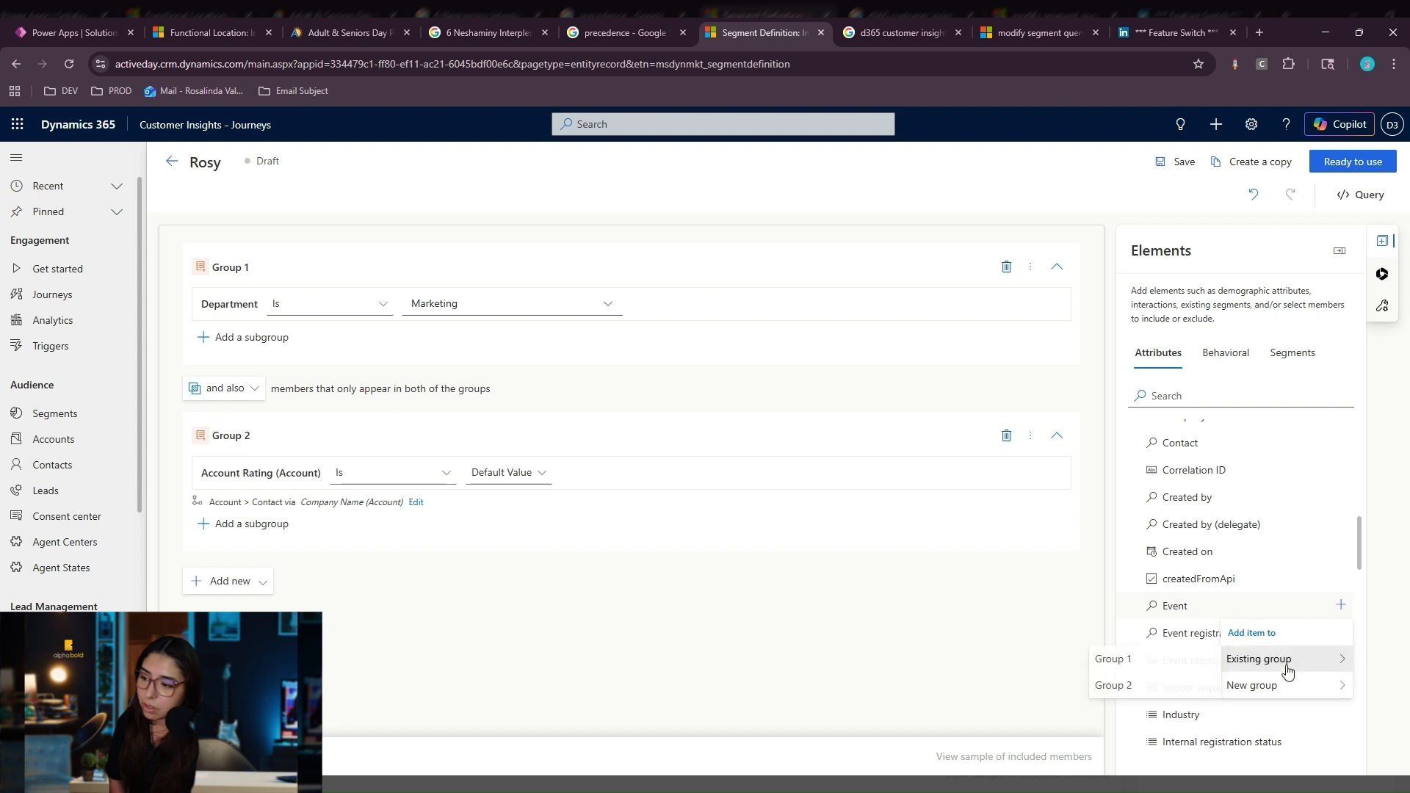
click(1201, 668)
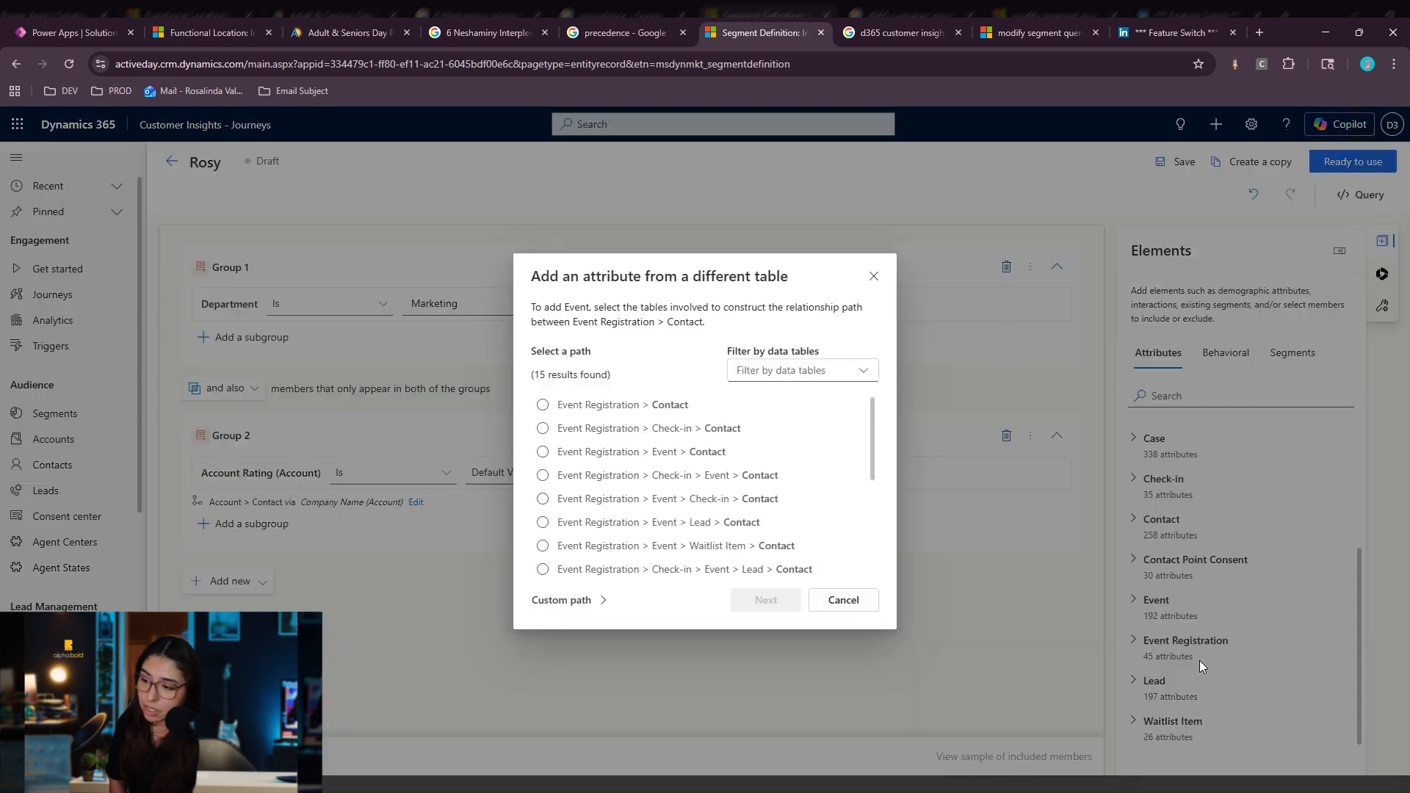
Link the Event attribute through the Event Registration > Contact path via Contact, leaving its condition value empty.
click(659, 409)
click(773, 601)
click(860, 450)
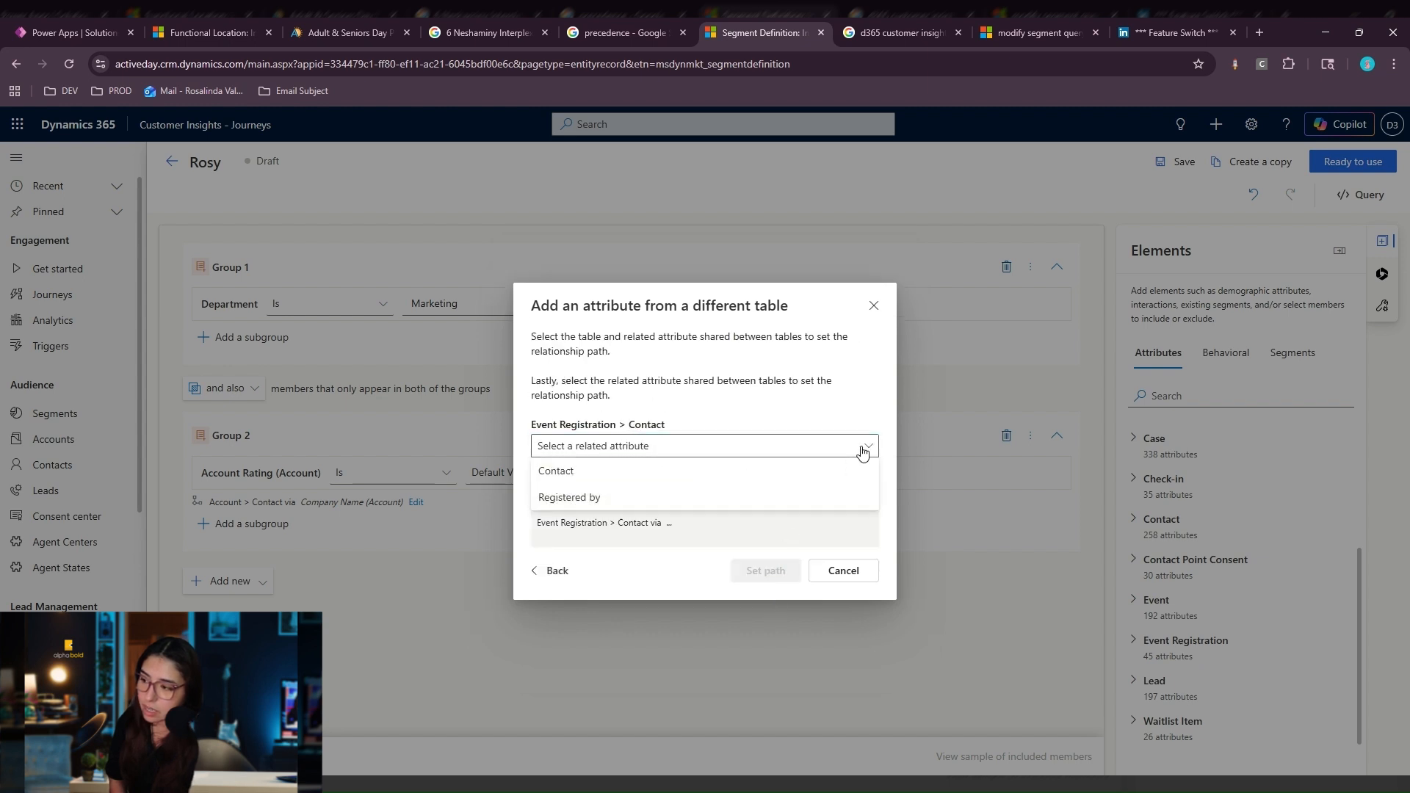
click(830, 474)
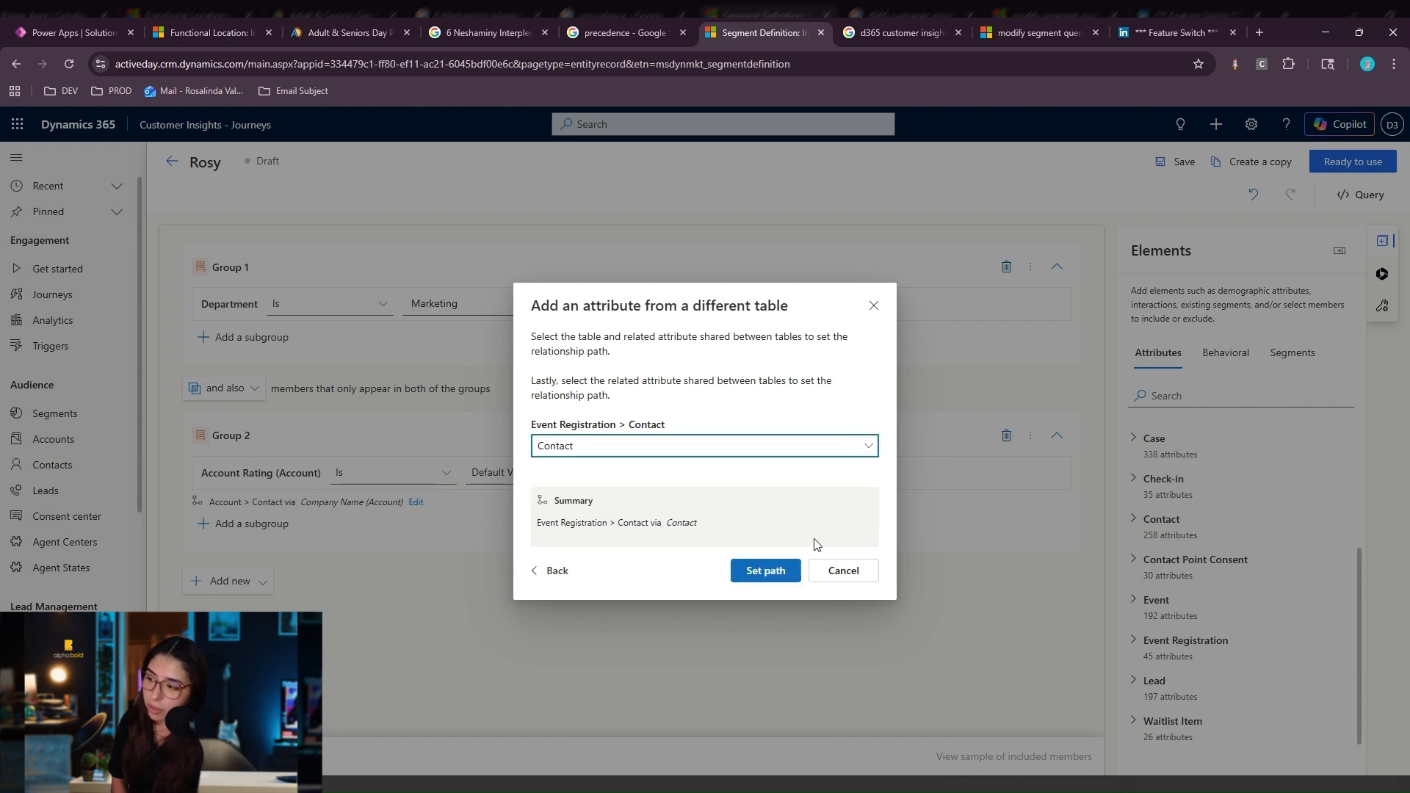
click(766, 570)
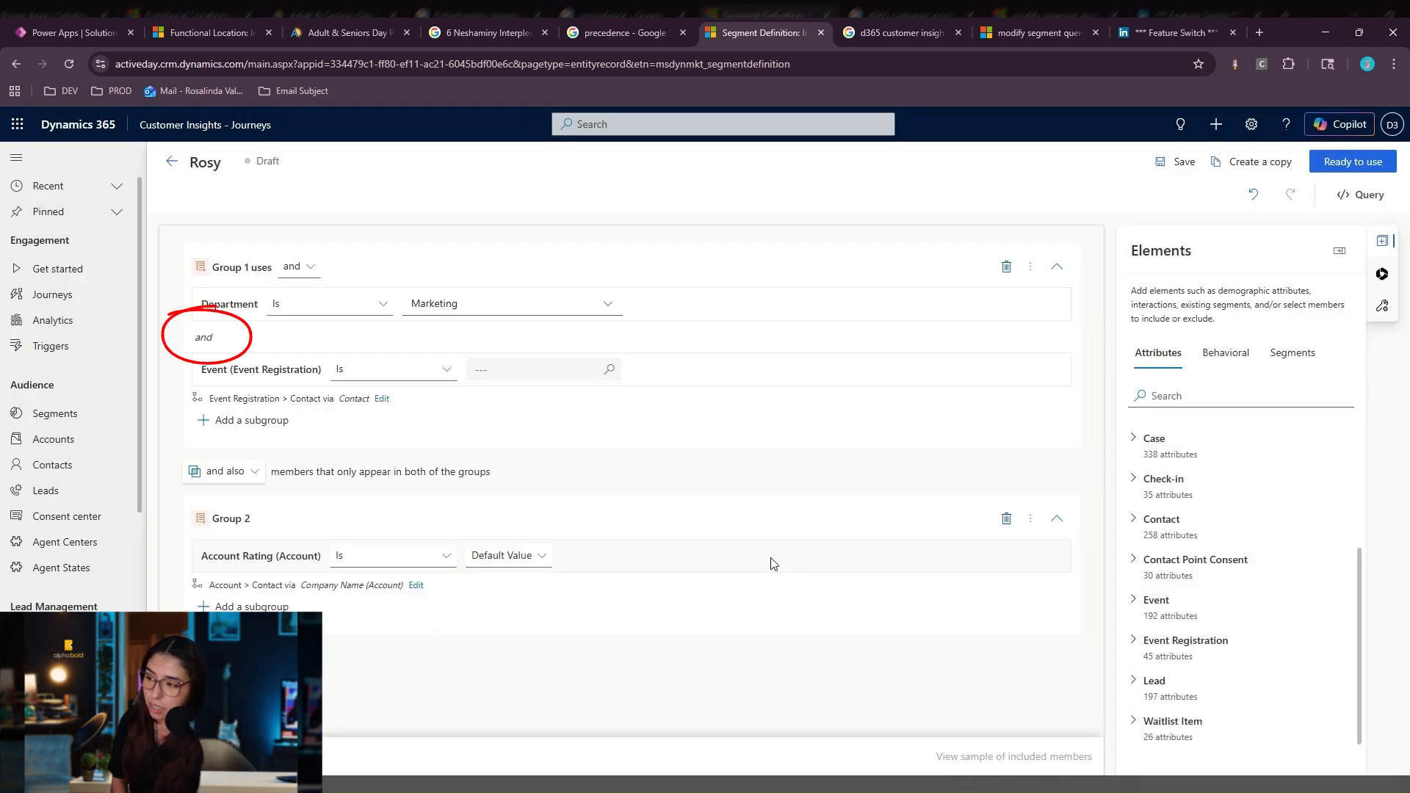
click(586, 377)
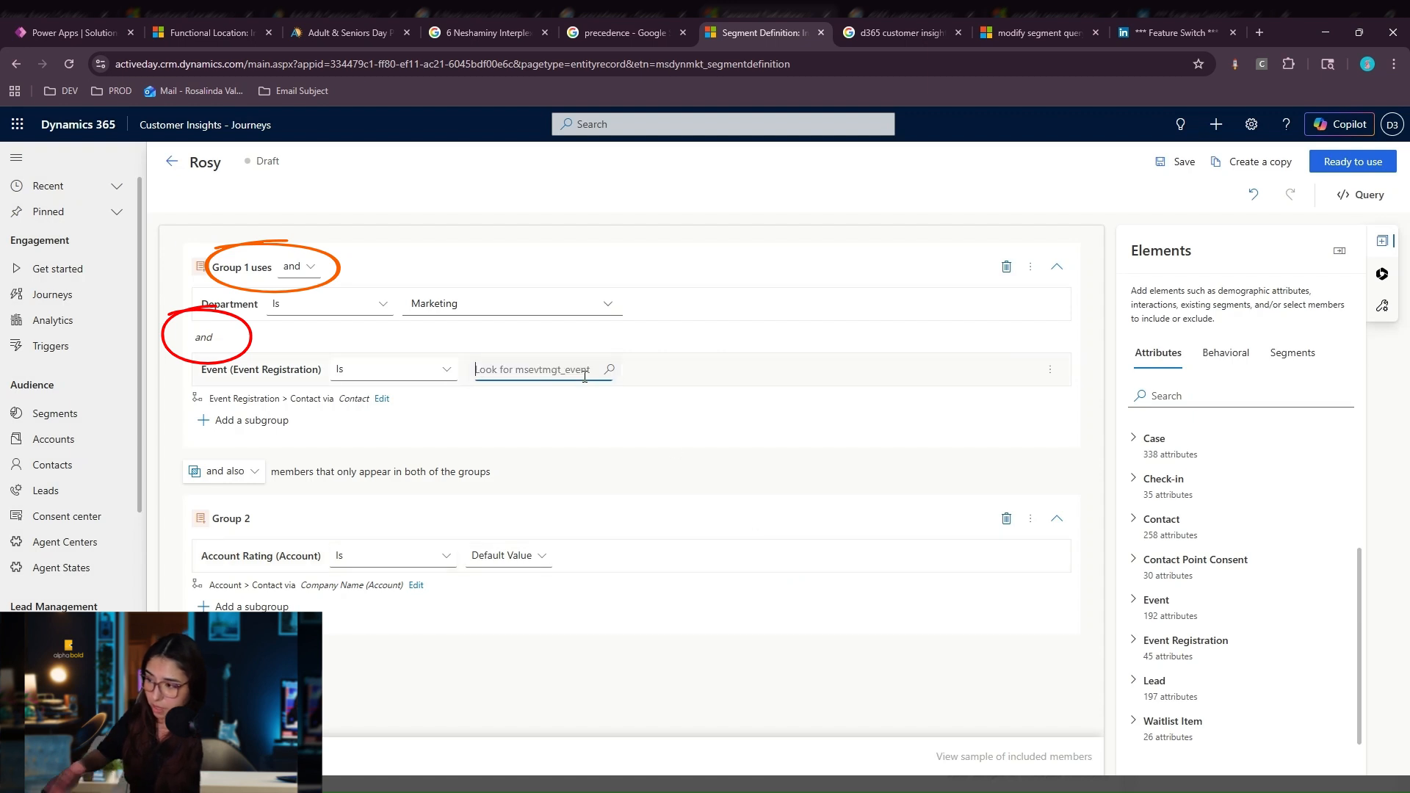
text(+)
key(BackSpace)
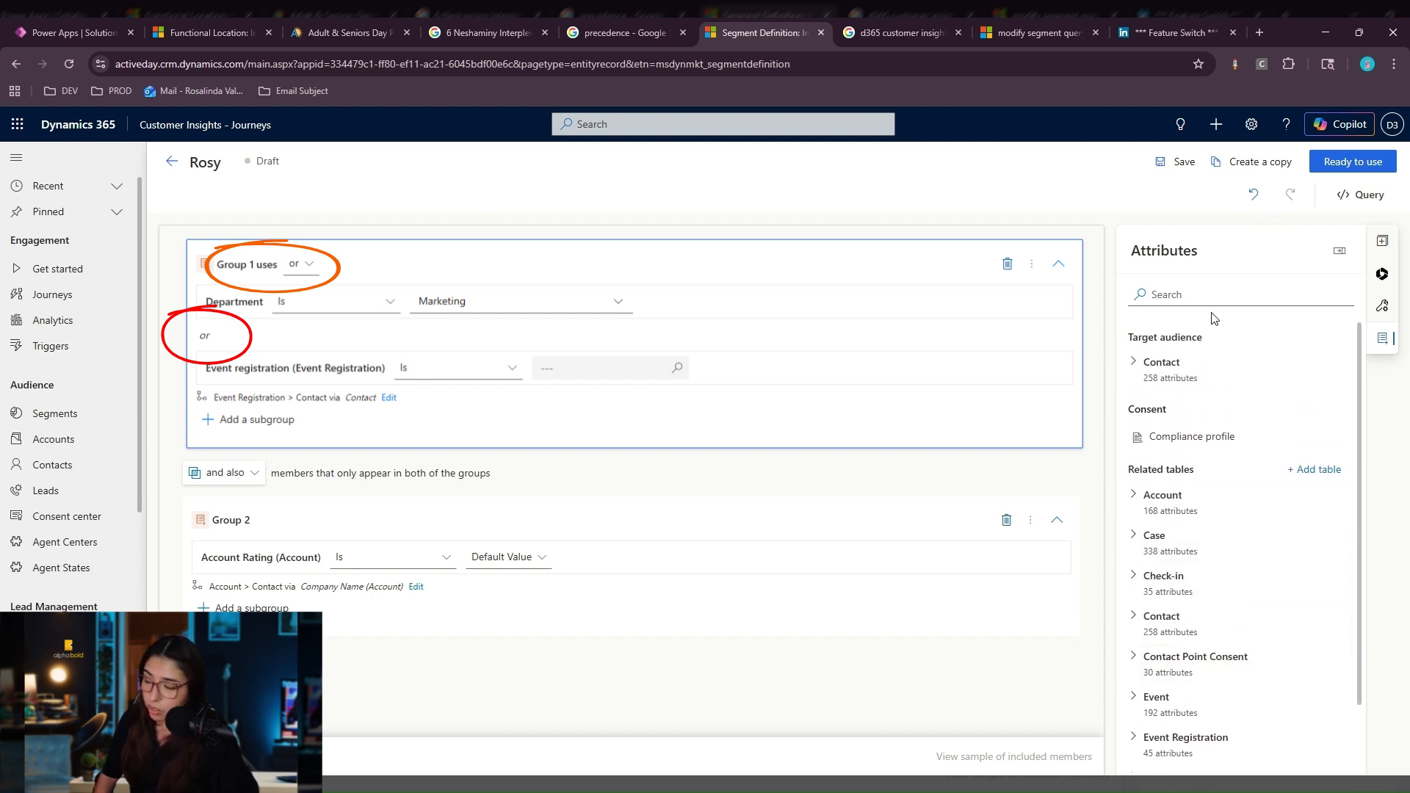
Look through the related data tables that can be added to the segment definition.
click(1387, 251)
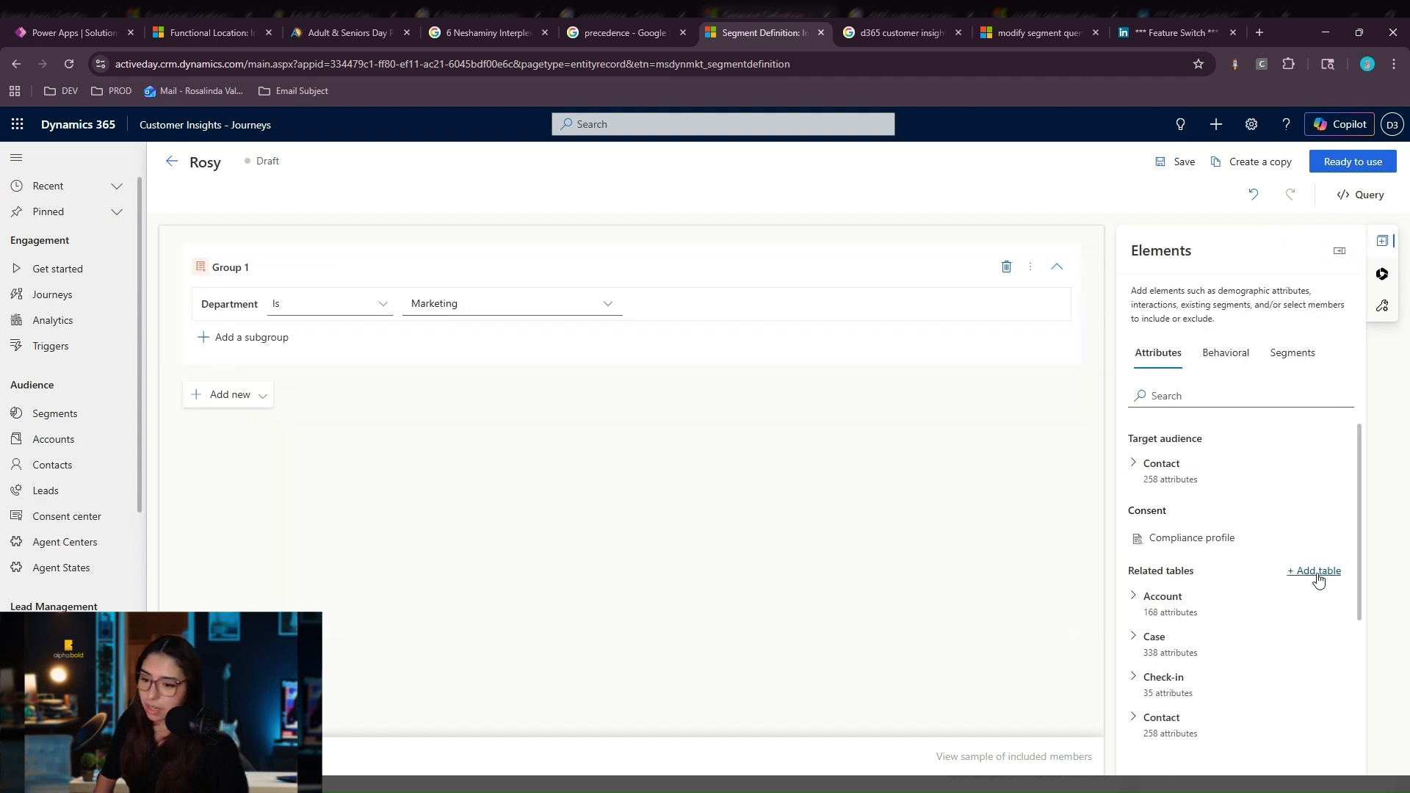
click(1316, 574)
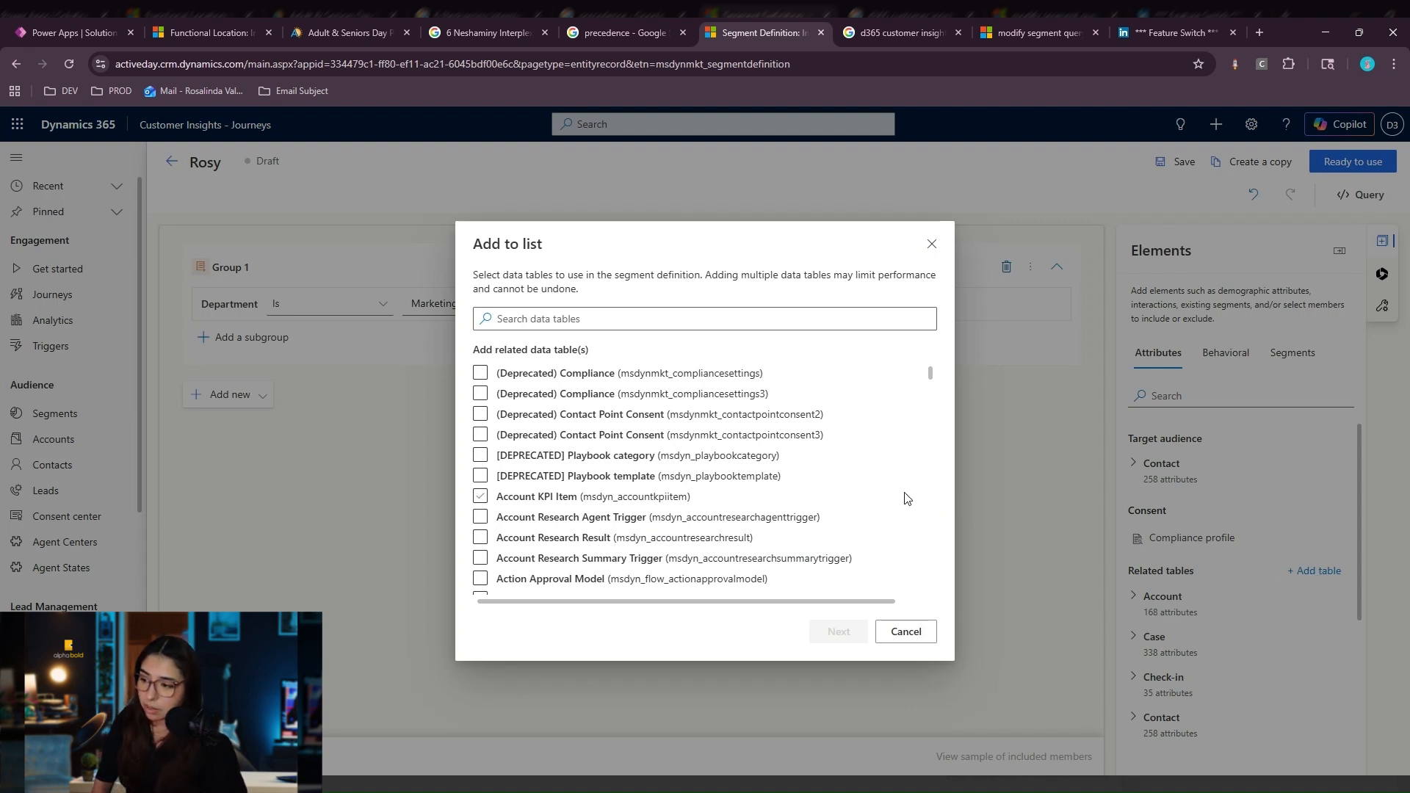
click(796, 479)
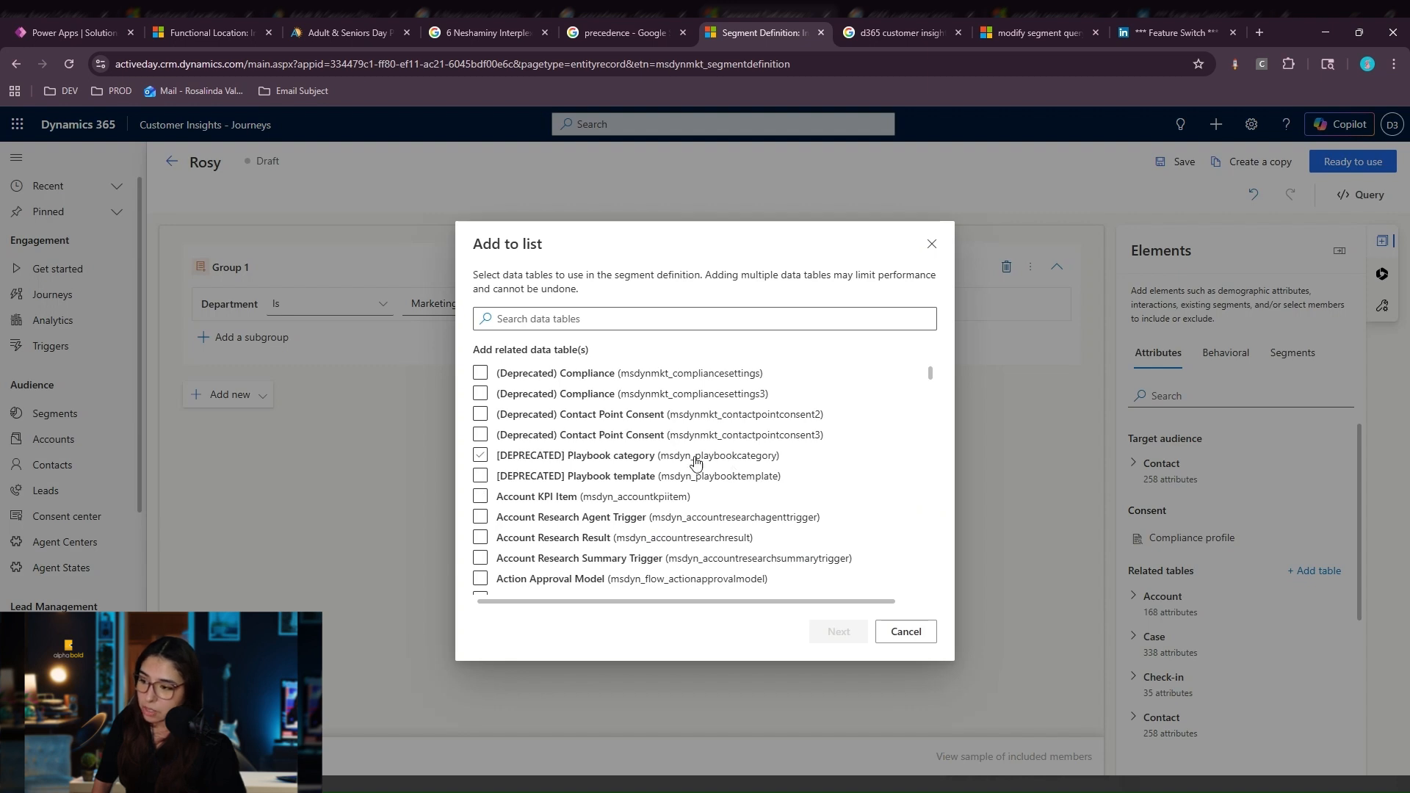
click(661, 453)
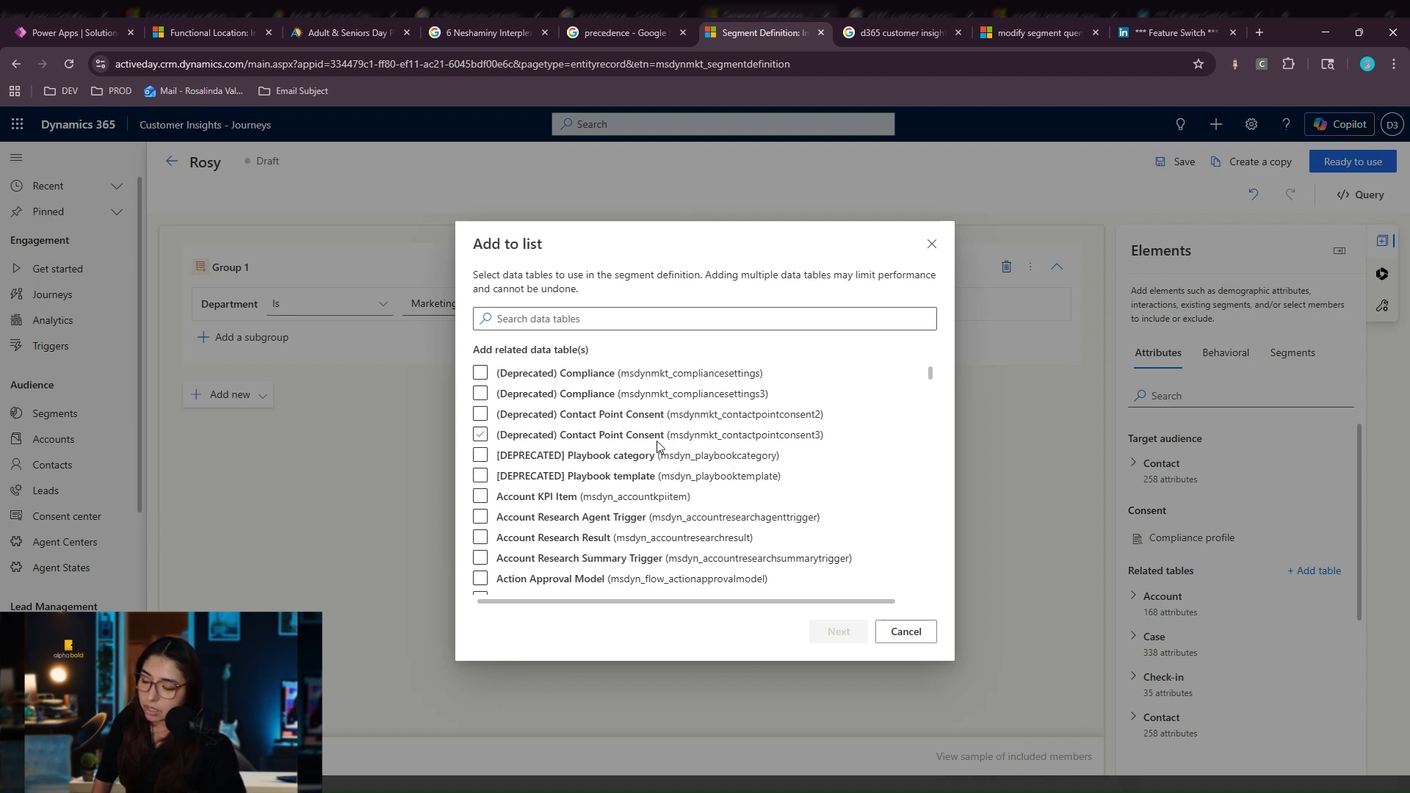
click(656, 433)
click(656, 425)
scroll(656, 426, down, 2)
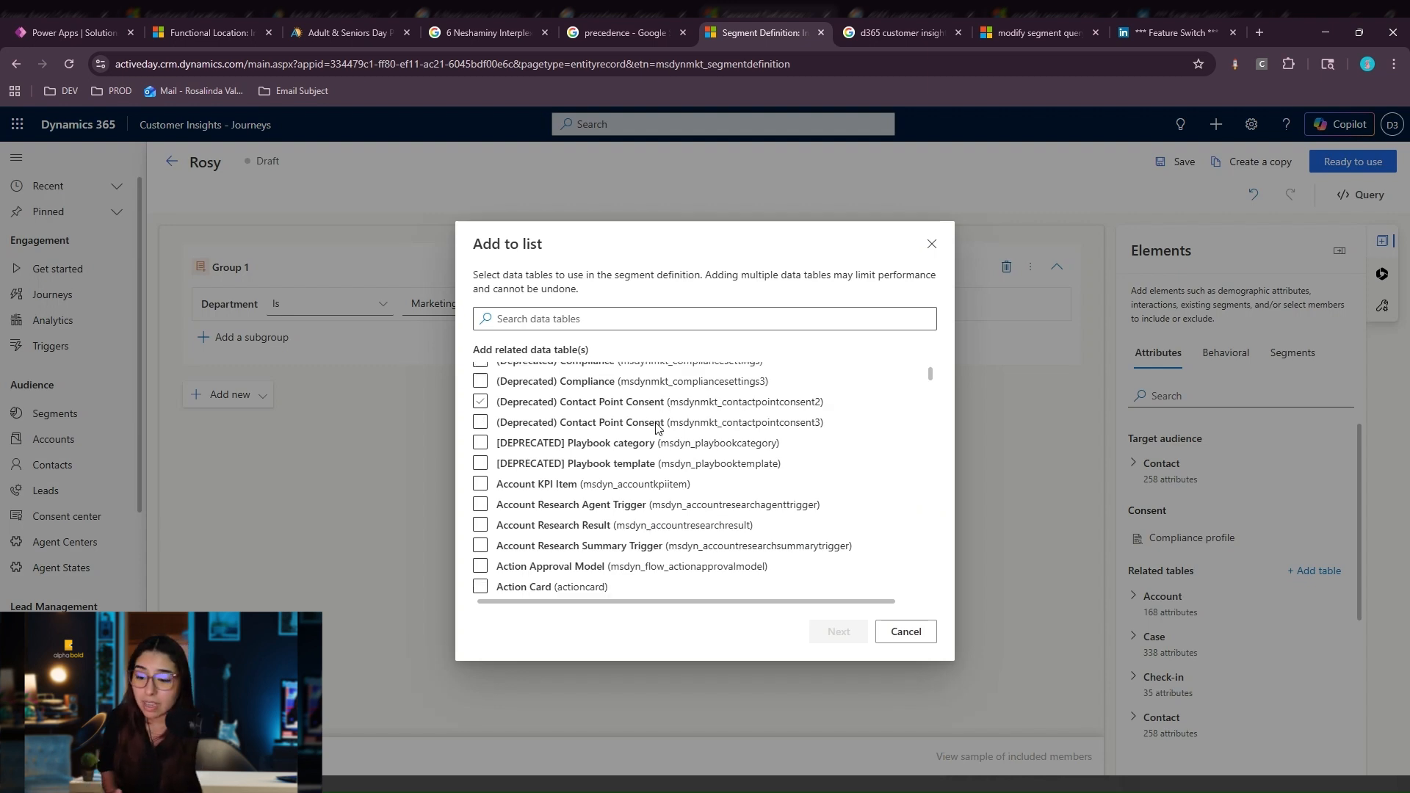
scroll(656, 429, down, 3)
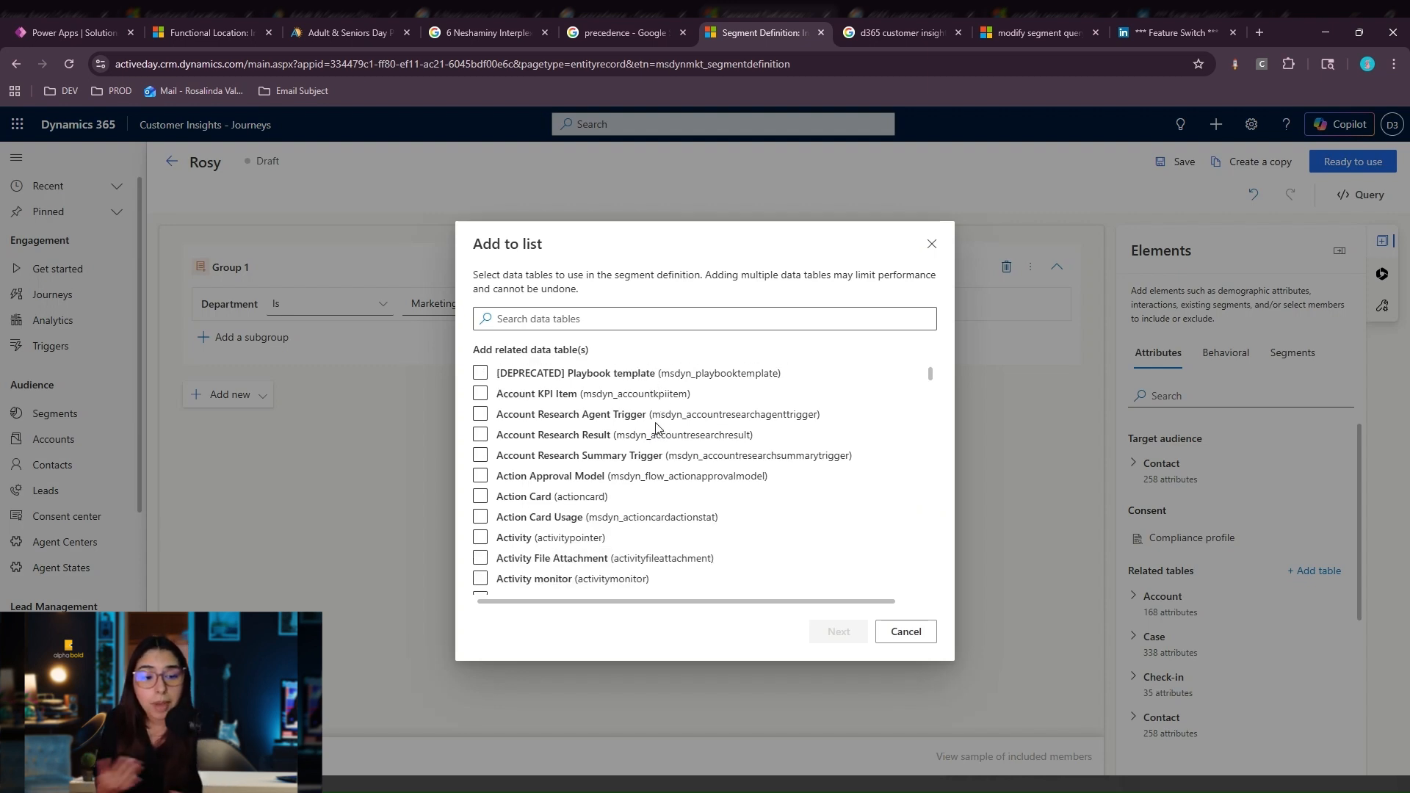
scroll(656, 428, down, 3)
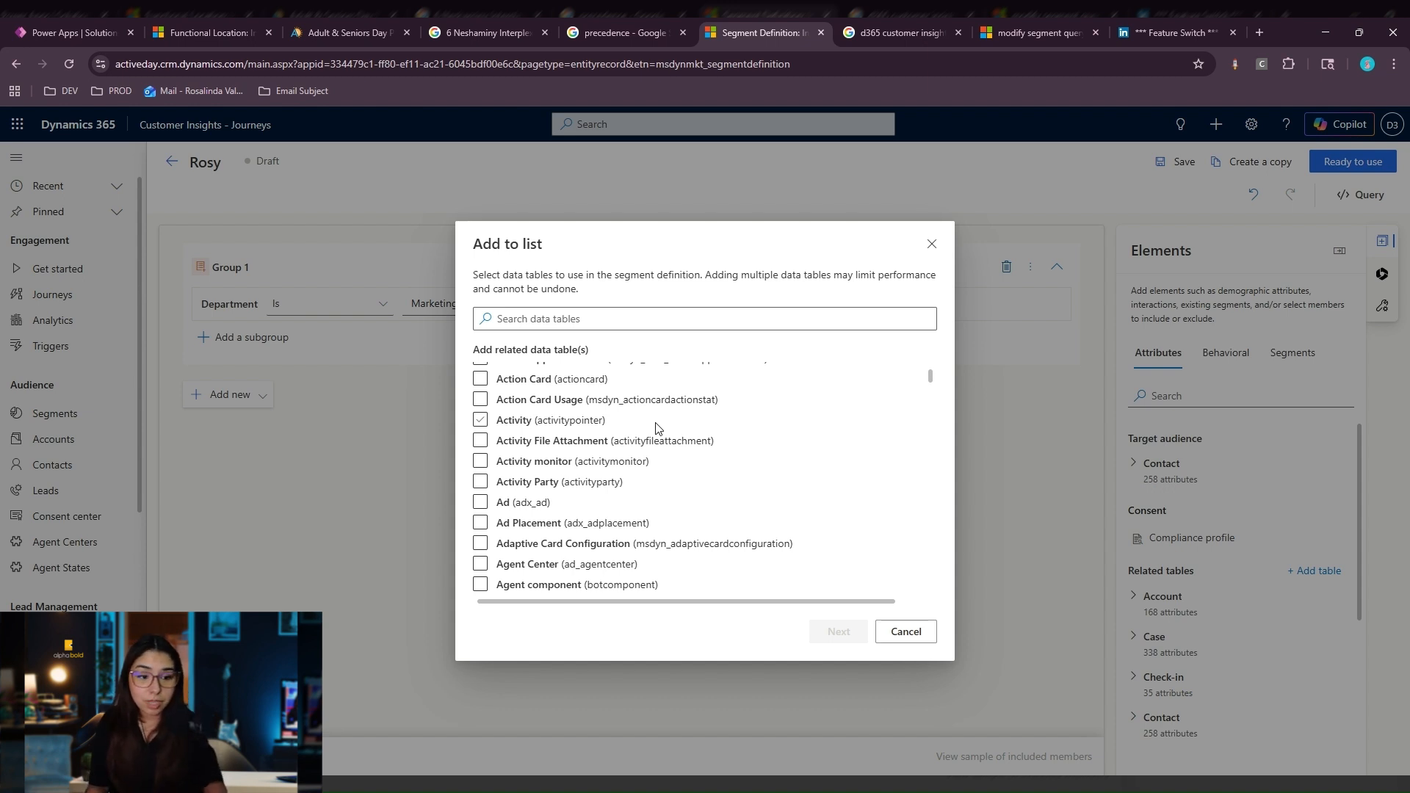
scroll(655, 429, up, 2)
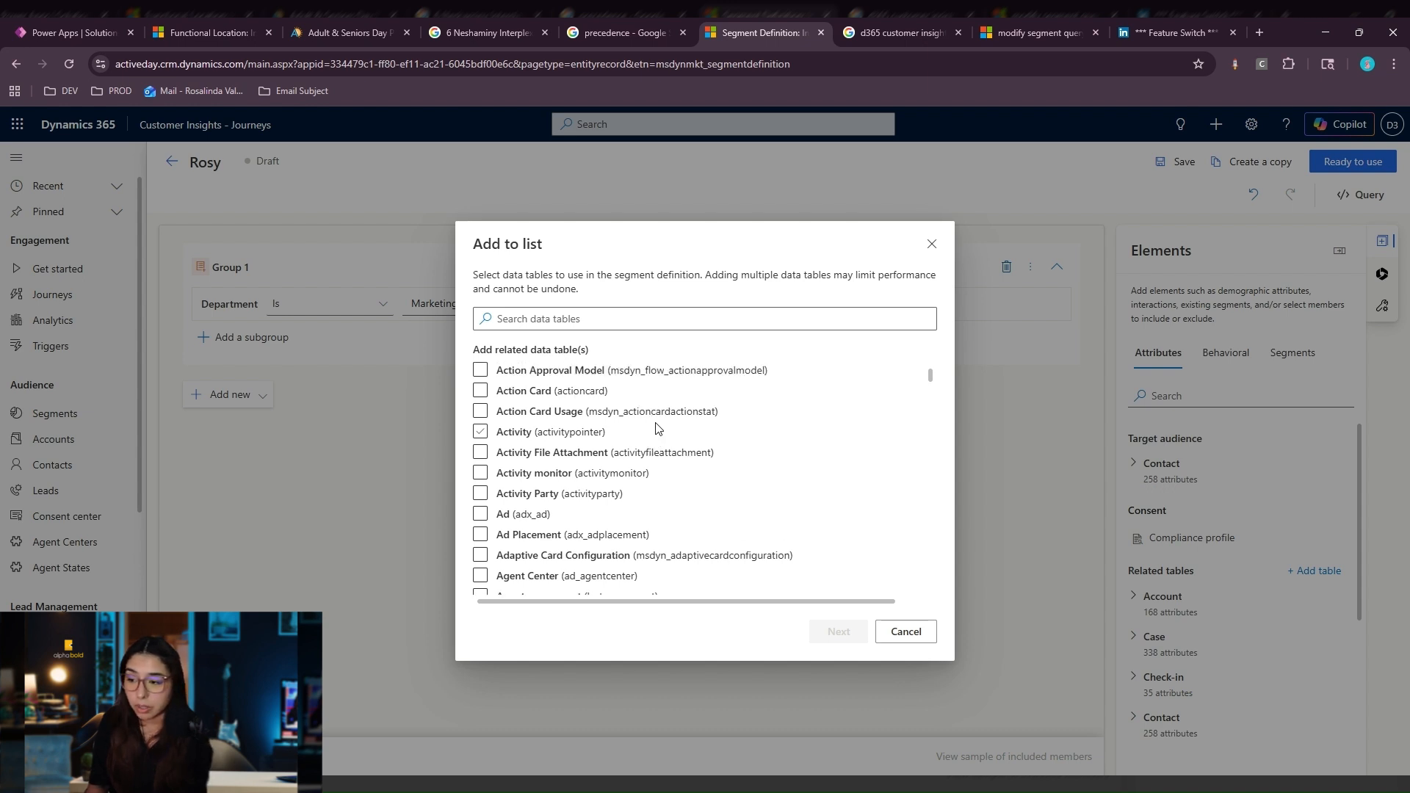
scroll(655, 428, up, 4)
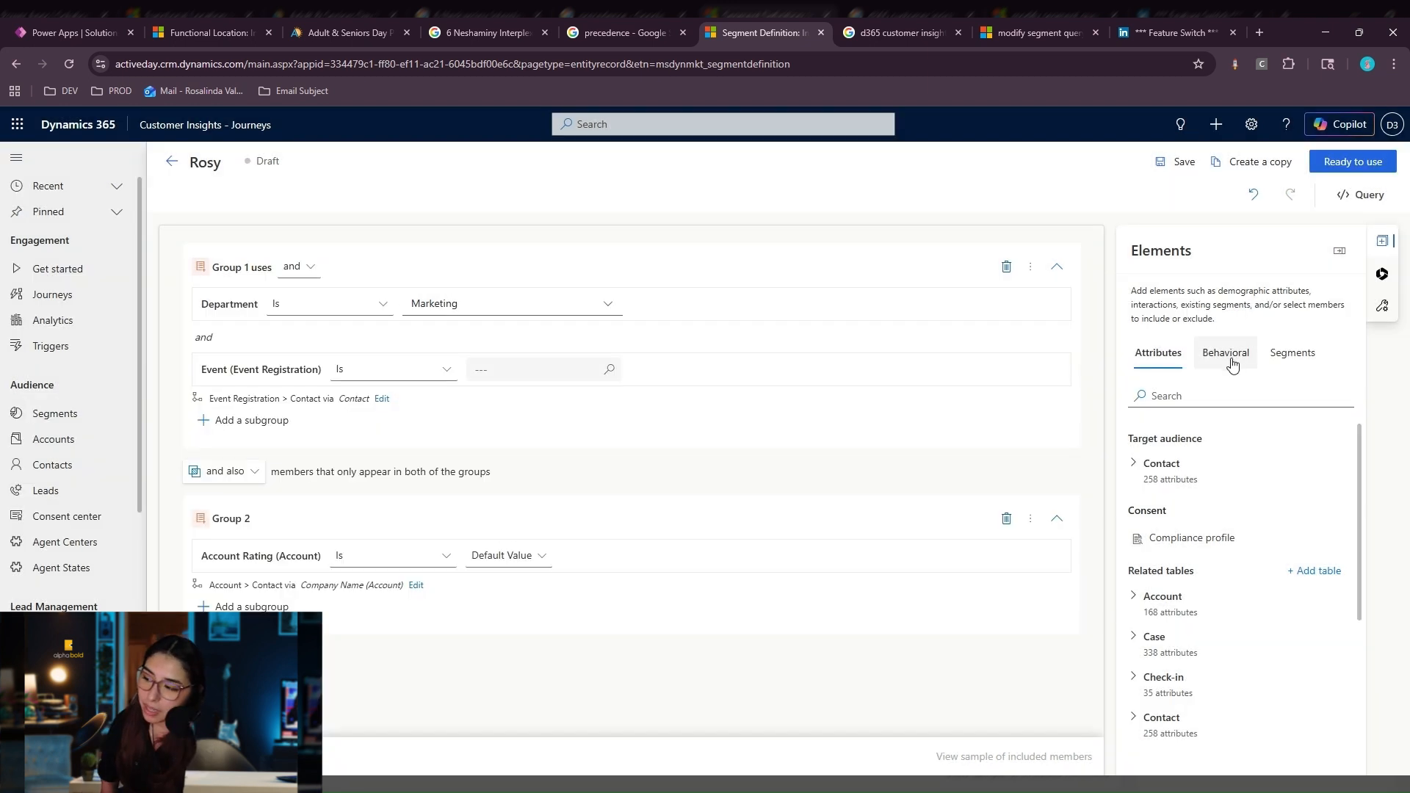
Examine the behavioral interactions offered under Email and Marketing event/registration in the standard marketing triggers.
click(1227, 359)
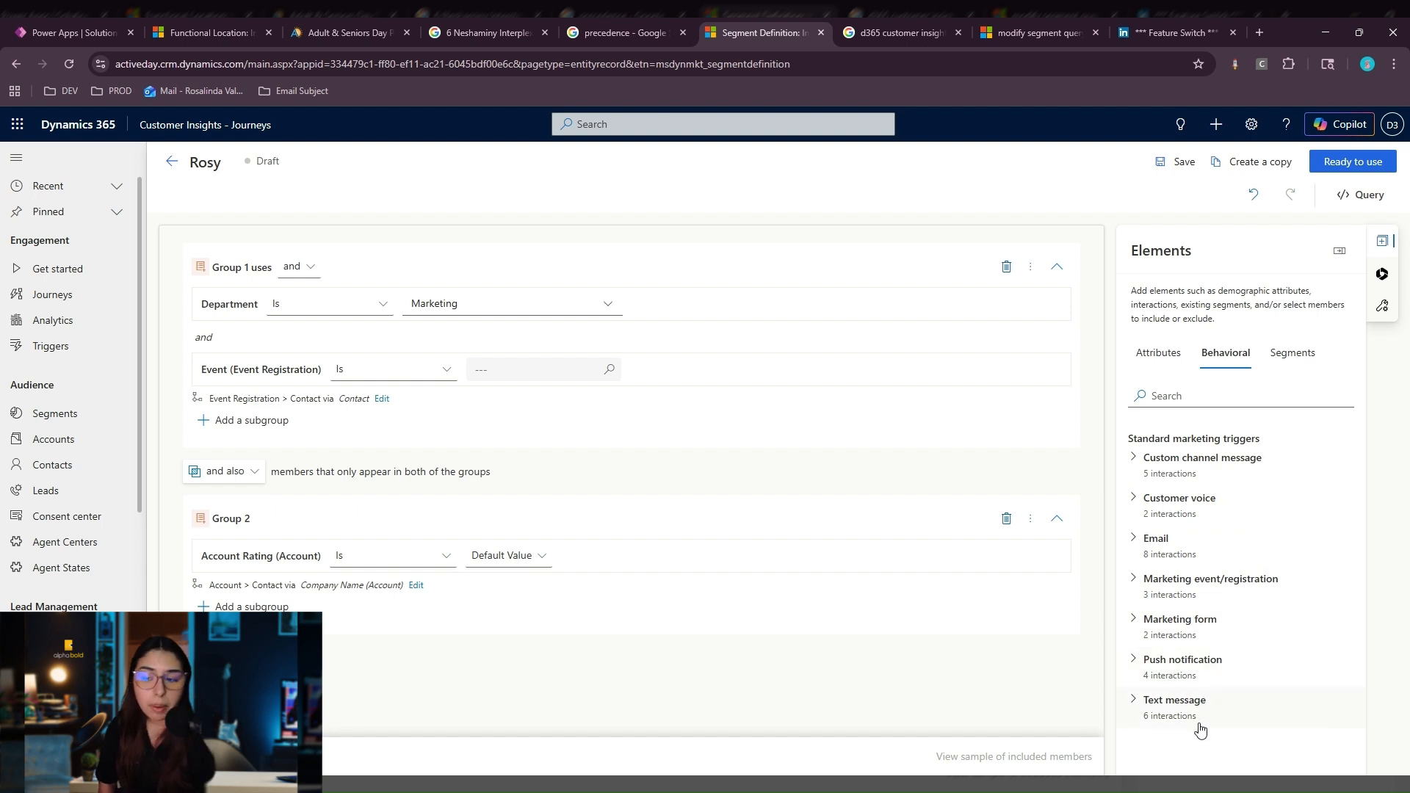
click(1135, 579)
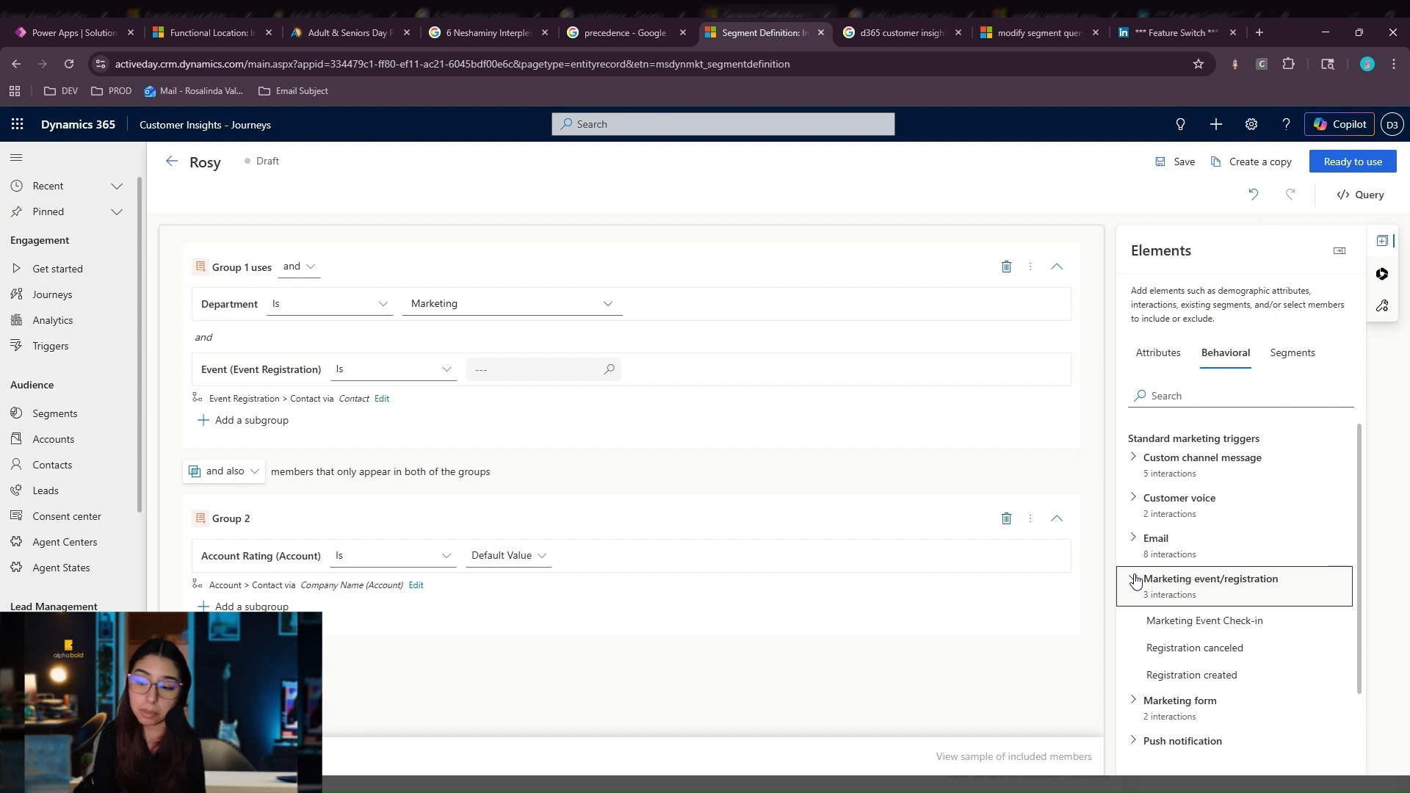
click(1134, 541)
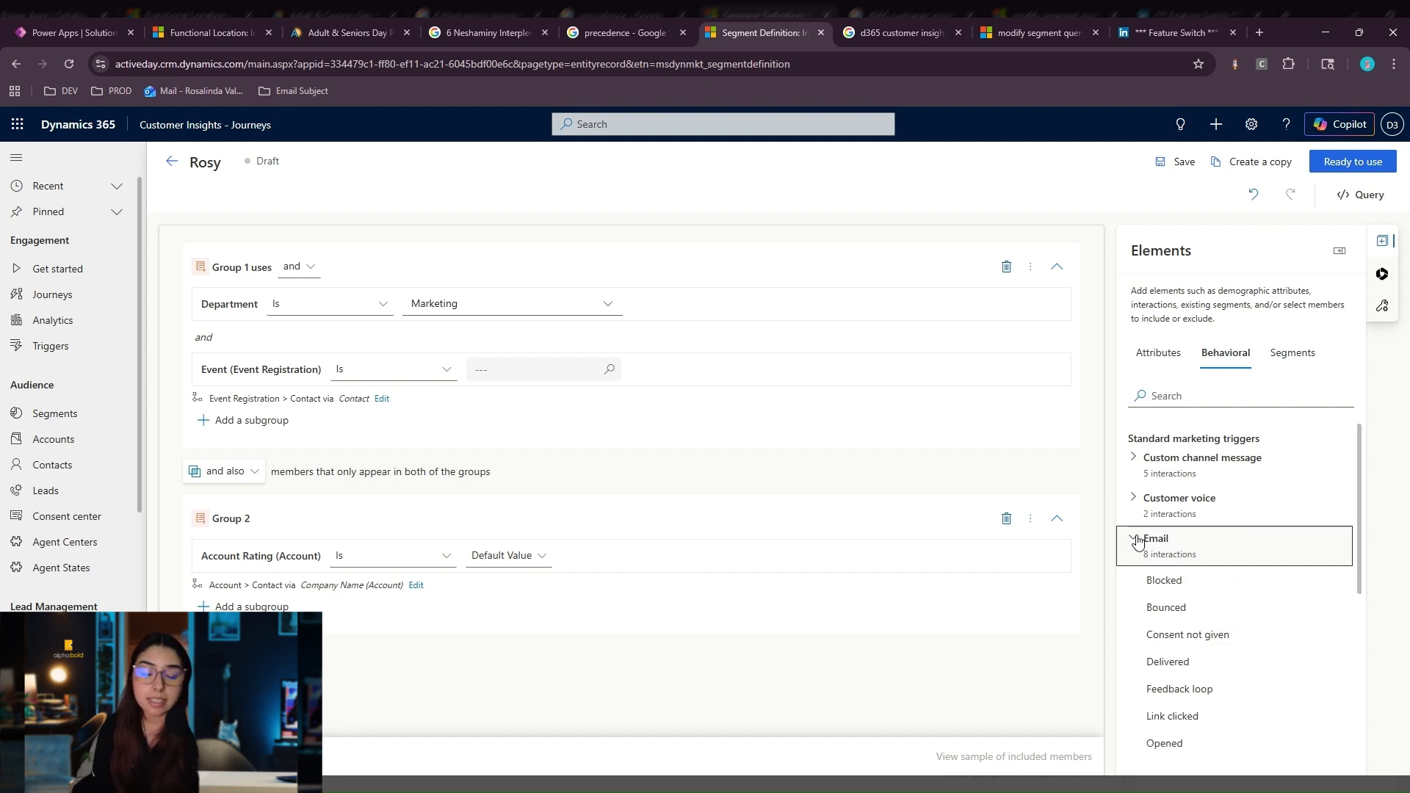
scroll(1136, 541, down, 1)
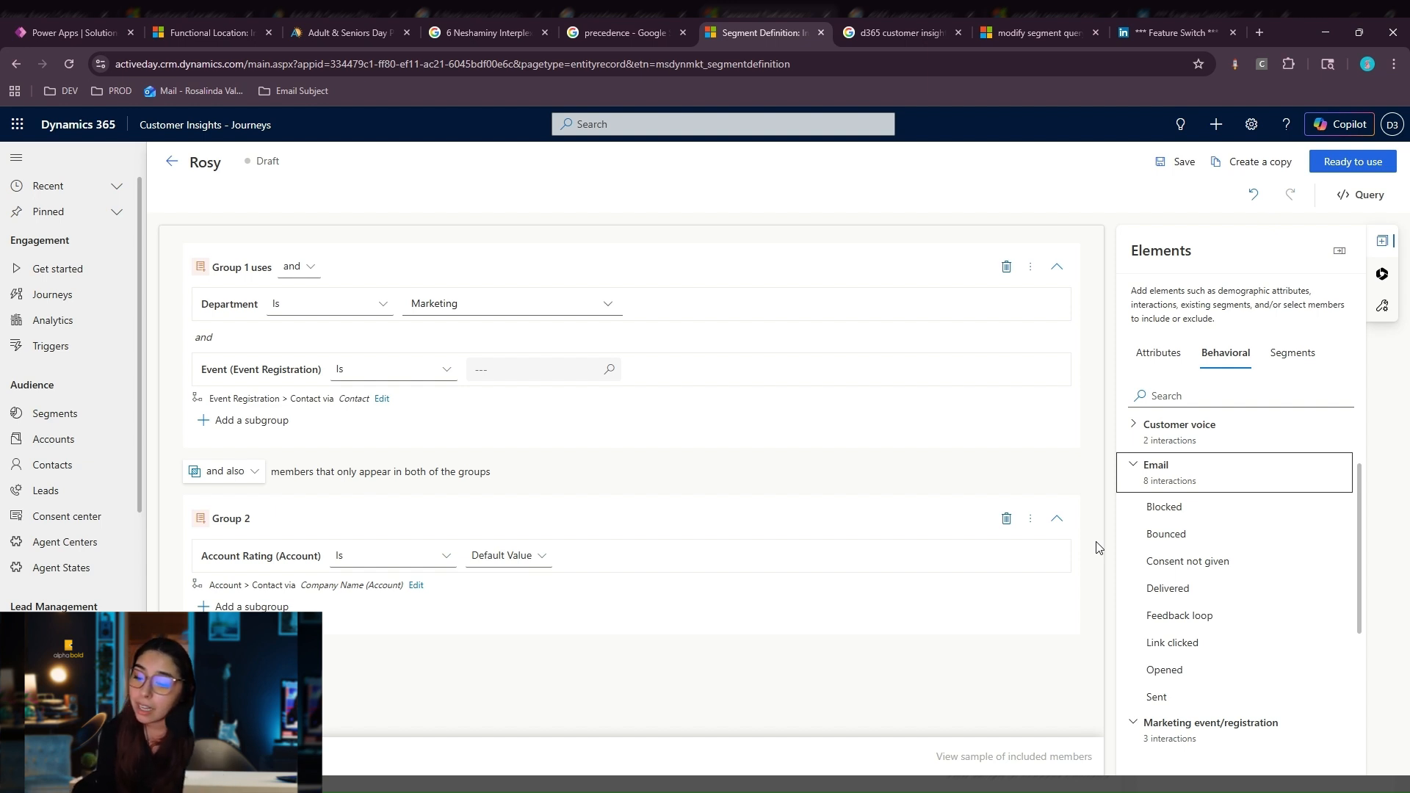
click(1137, 466)
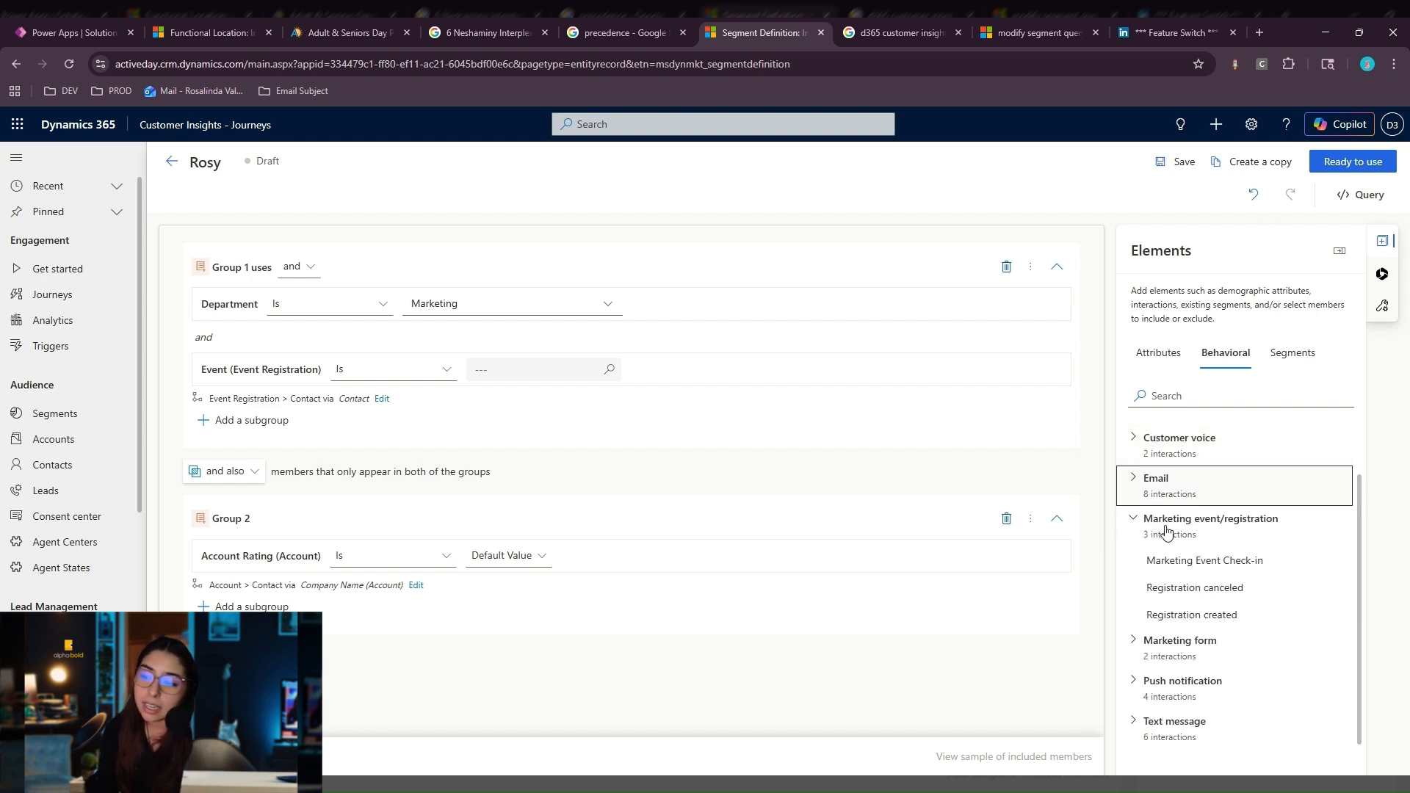
click(1135, 521)
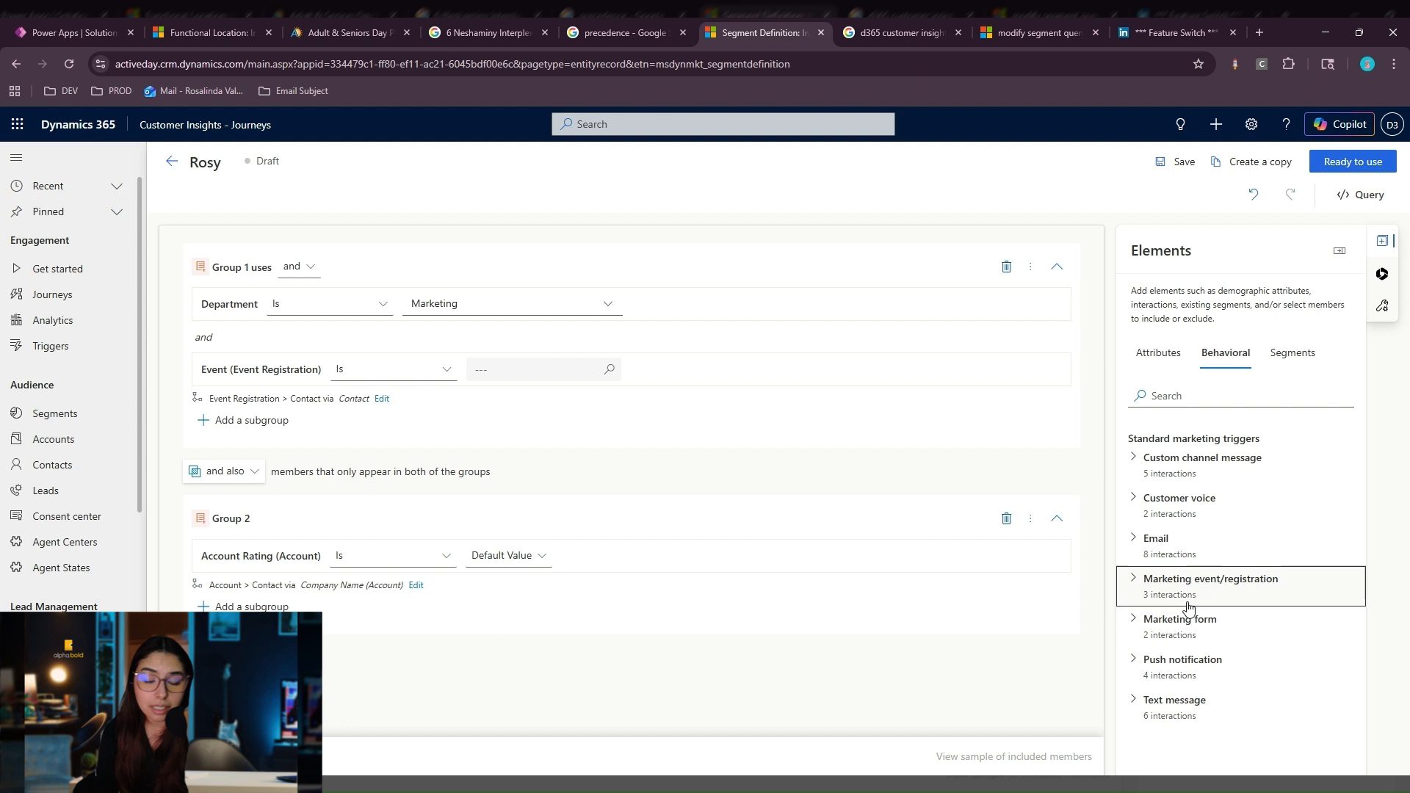
Add the Email behavioral interaction Link clicked to the segment as a new Group 3.
click(1152, 542)
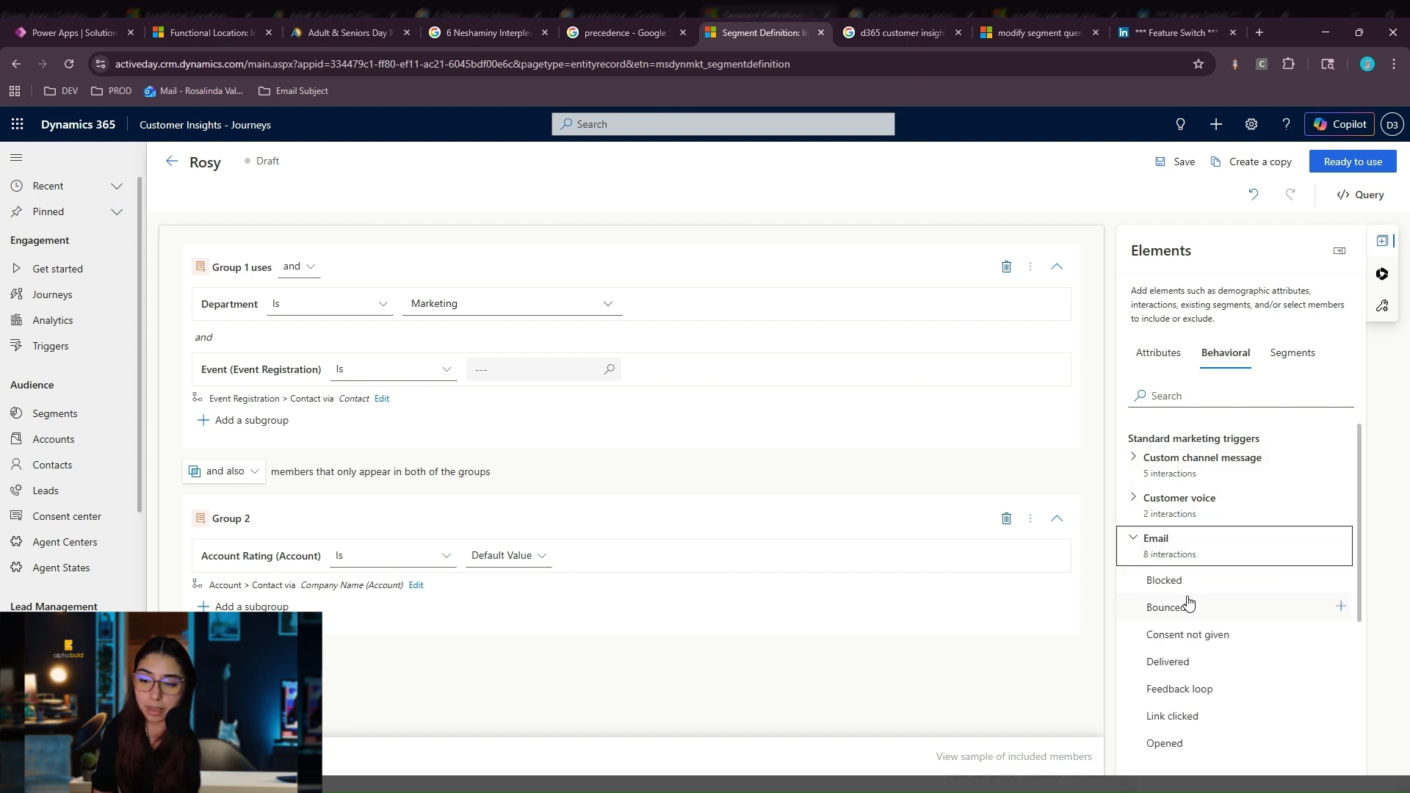
scroll(1186, 600, down, 1)
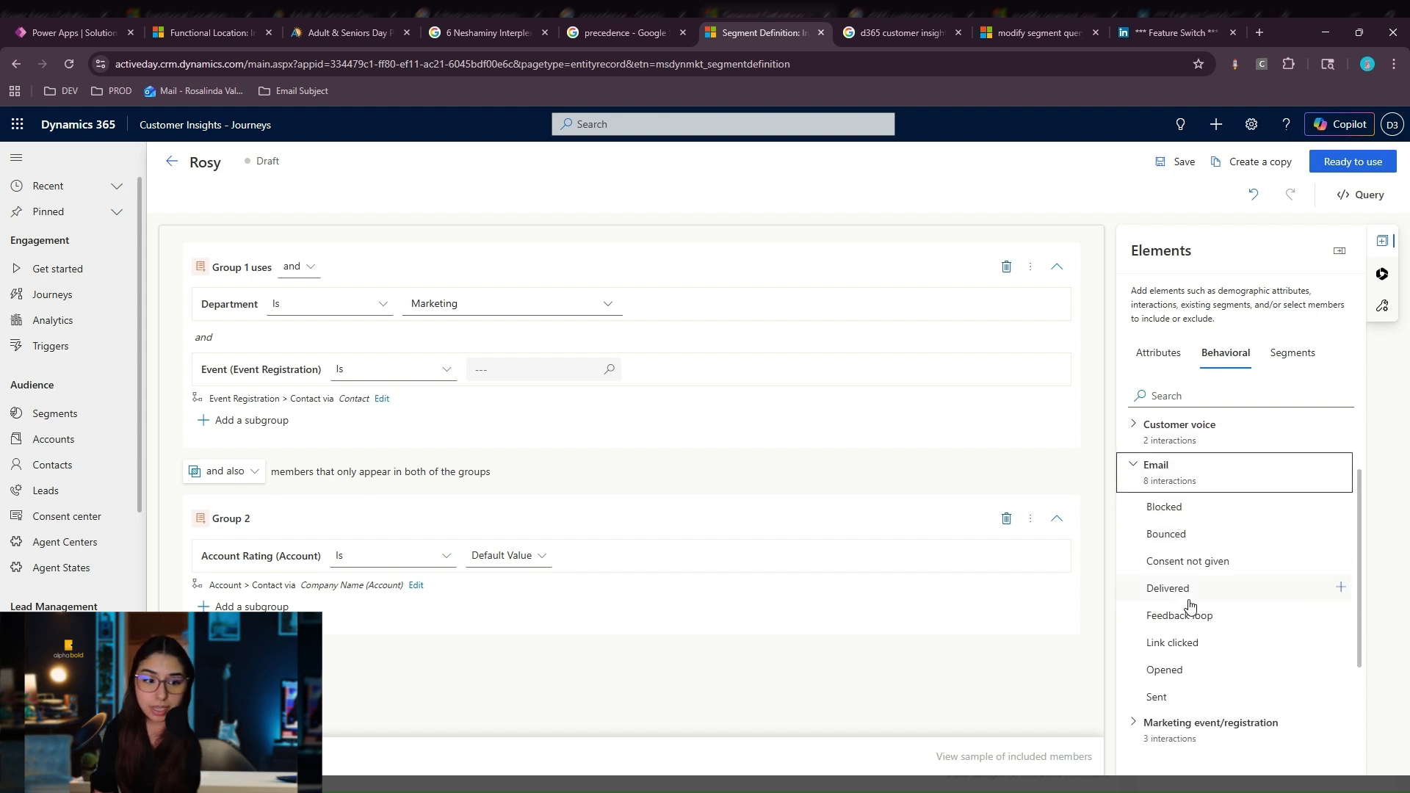
click(1202, 649)
scroll(997, 588, down, 2)
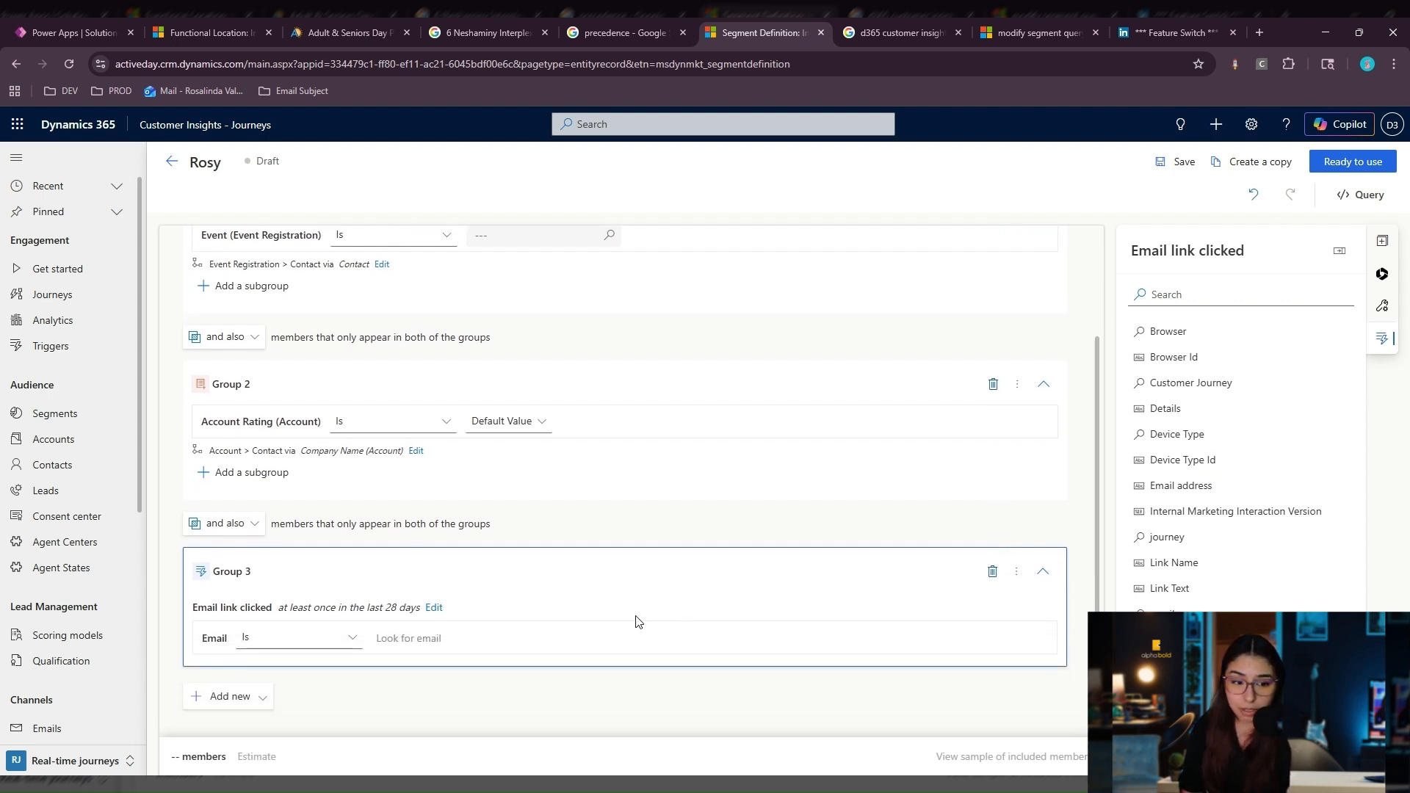
Set the Email condition in Group 3 to Is Case Manager Testimonial-Based - Email 1.
click(352, 639)
click(412, 637)
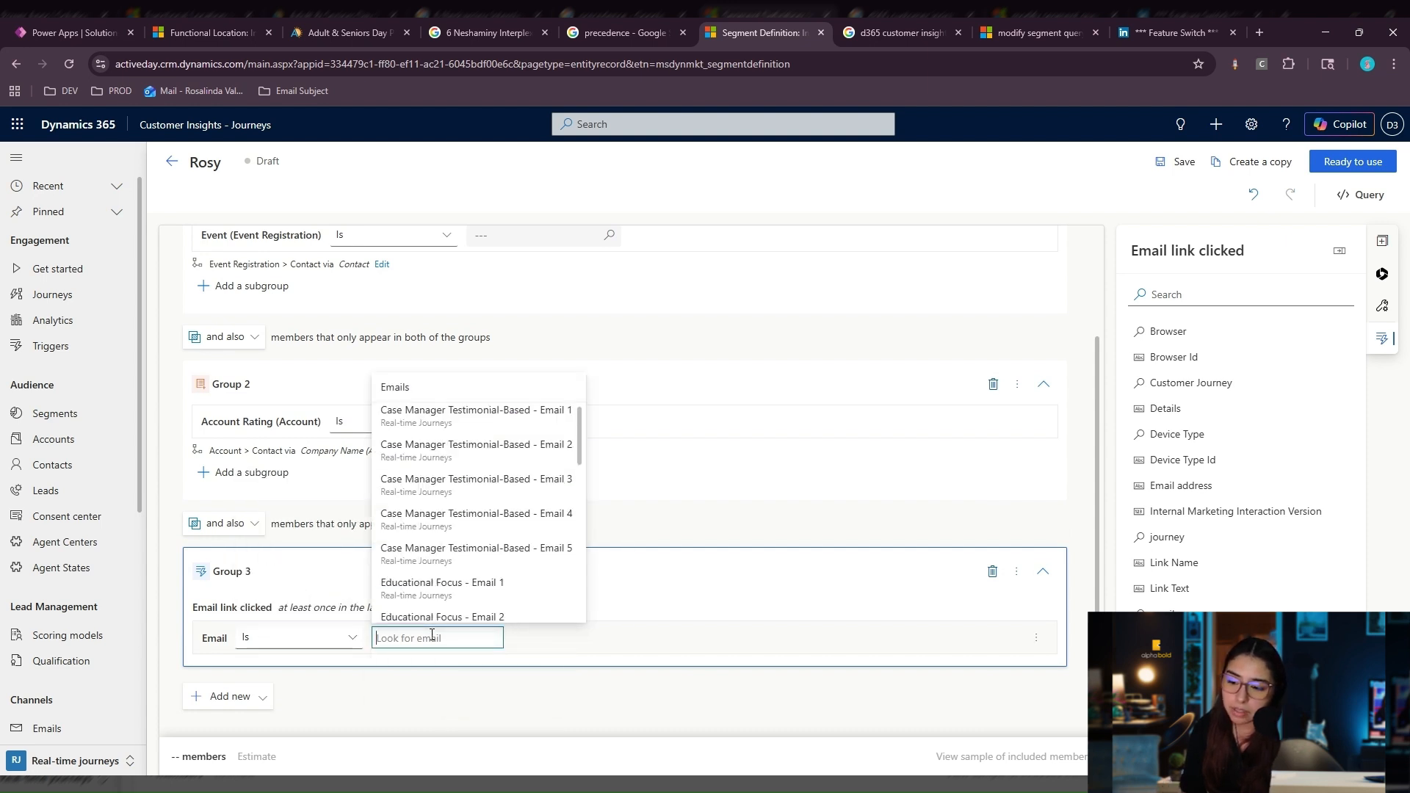
click(497, 429)
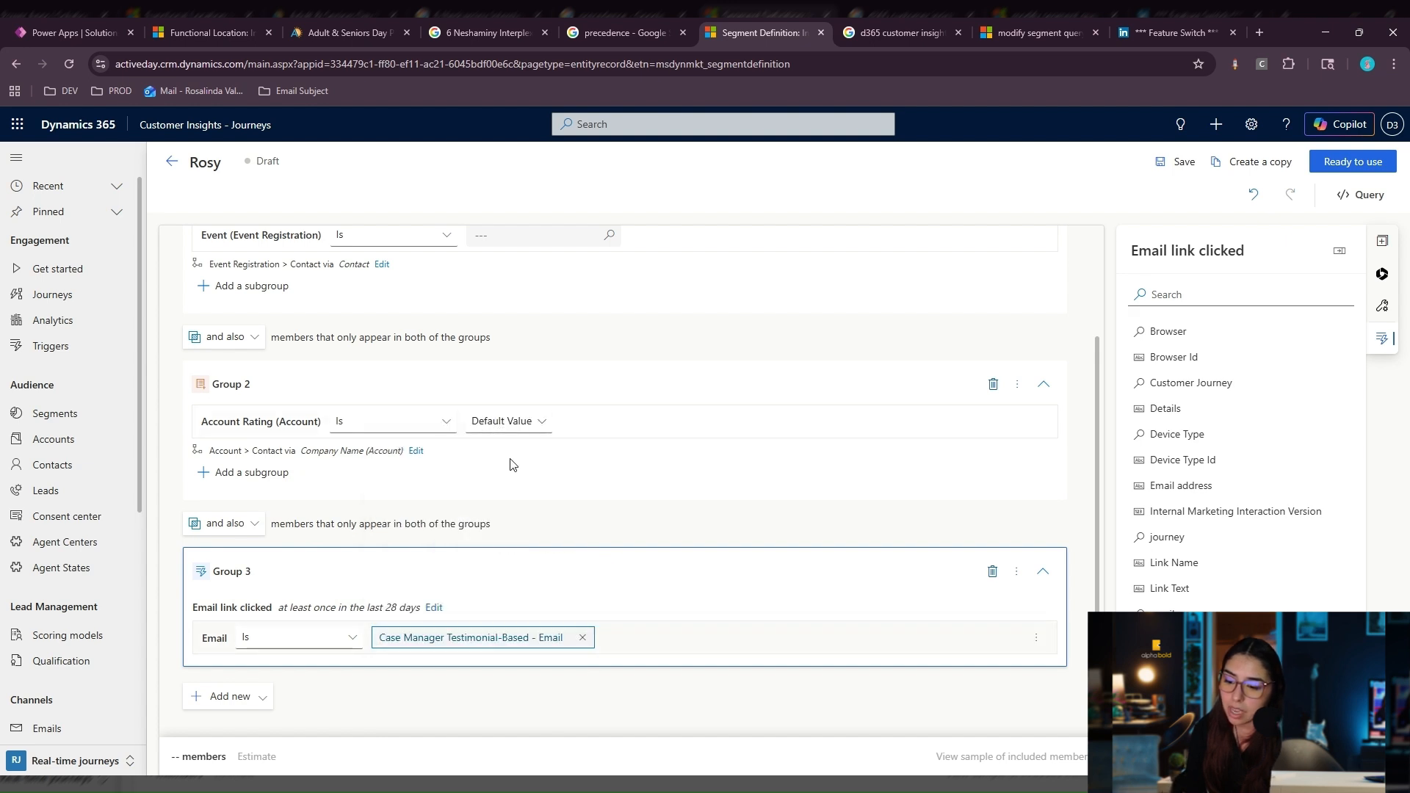
click(655, 642)
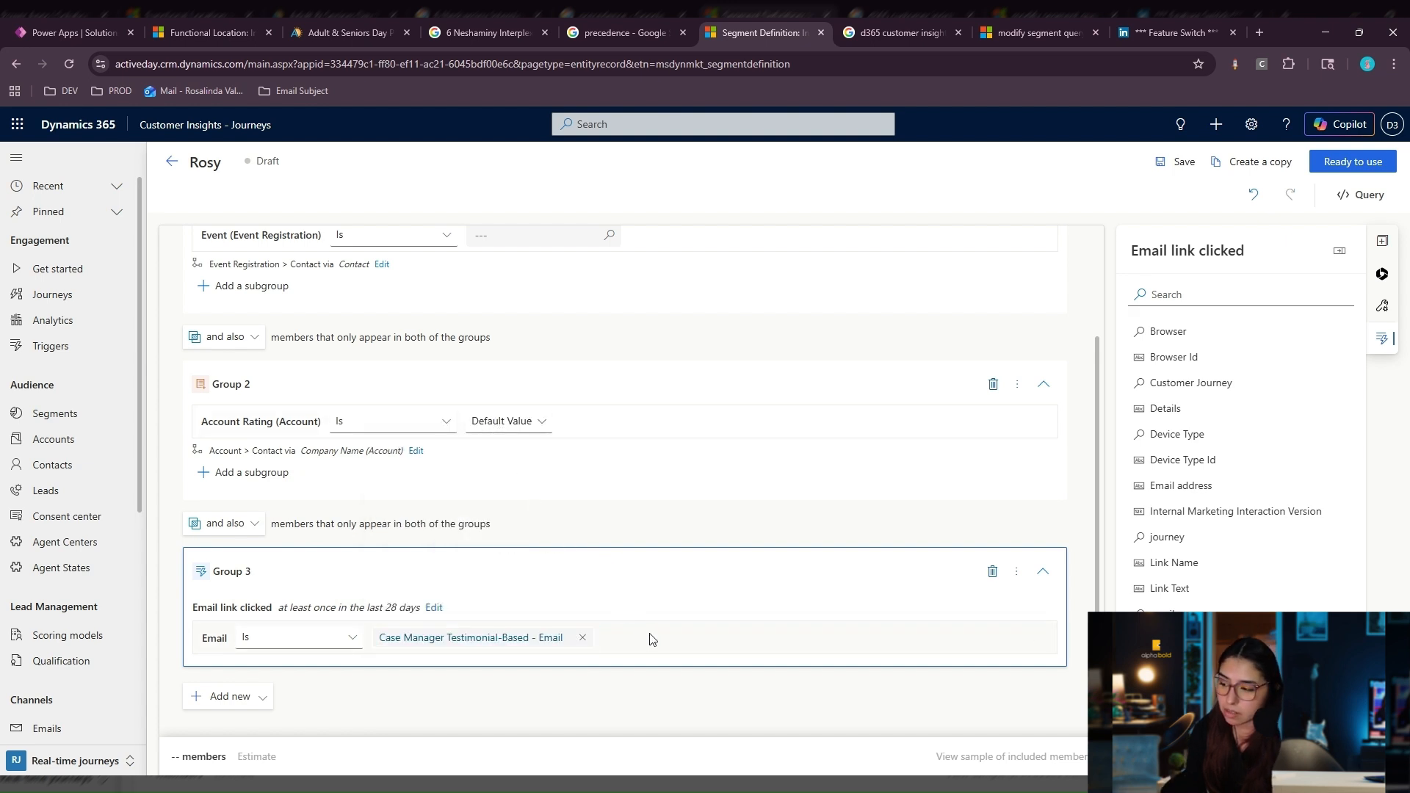
Set the Email link clicked interaction in Group 3 to at least 2 times in the last 1 year.
click(433, 610)
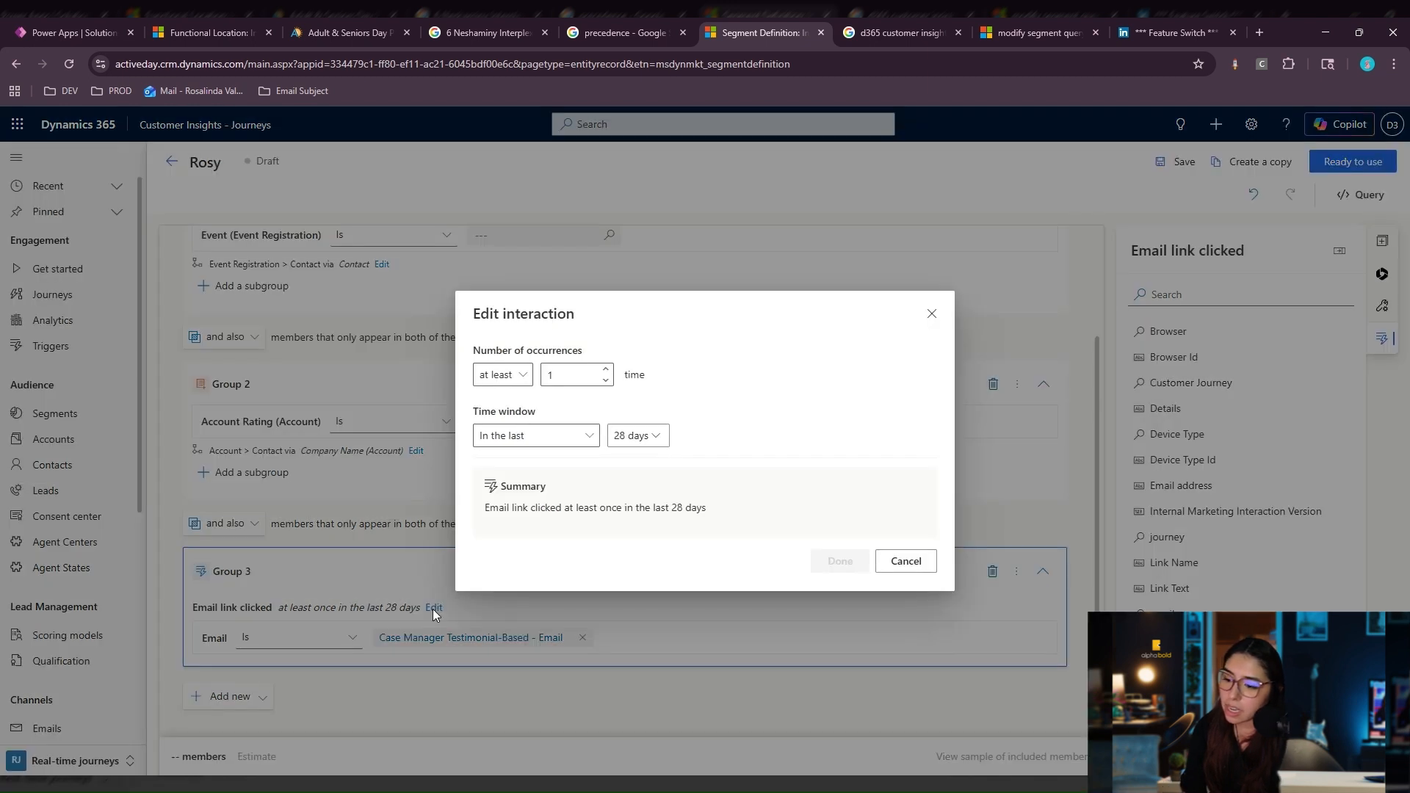
click(606, 371)
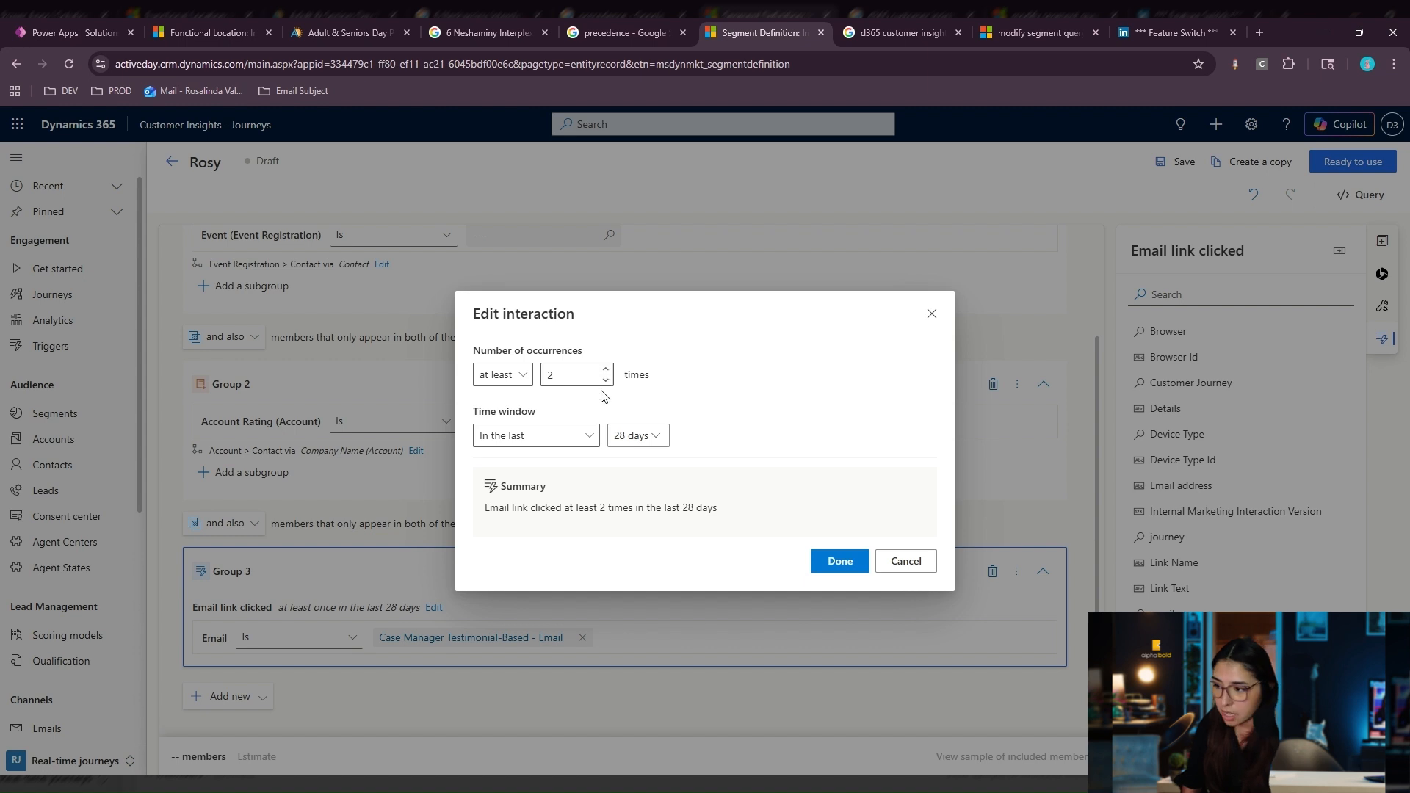
click(645, 436)
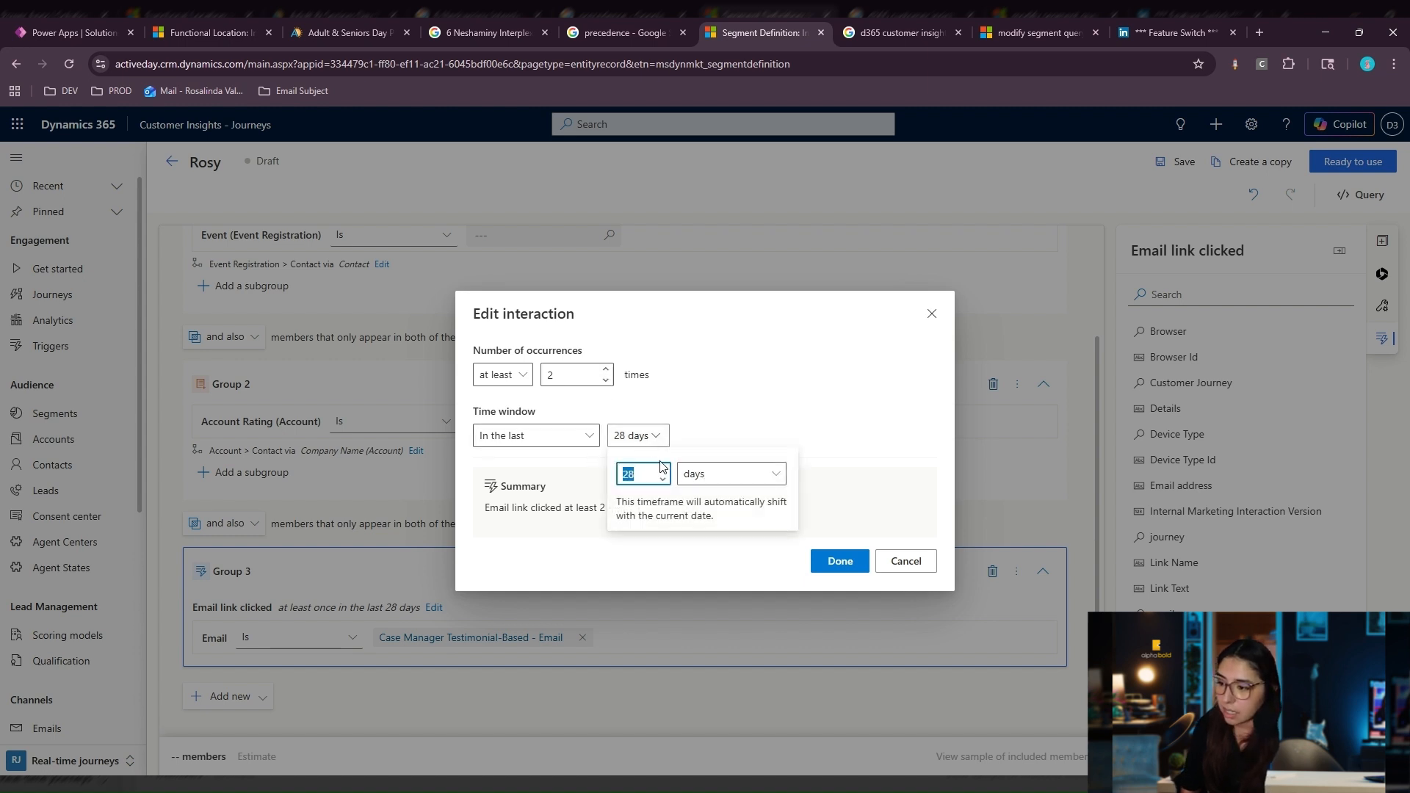
text(1)
click(735, 474)
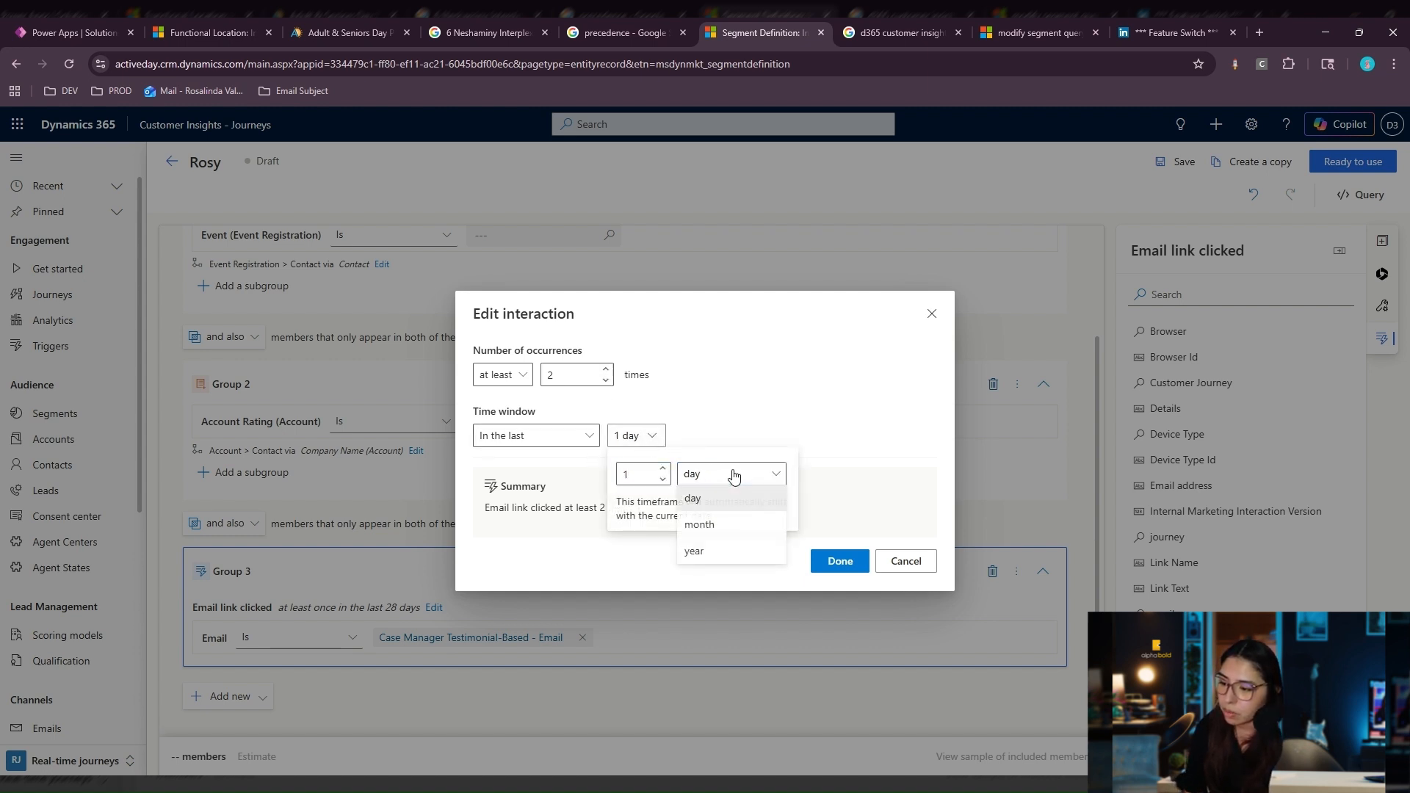
click(738, 545)
click(857, 458)
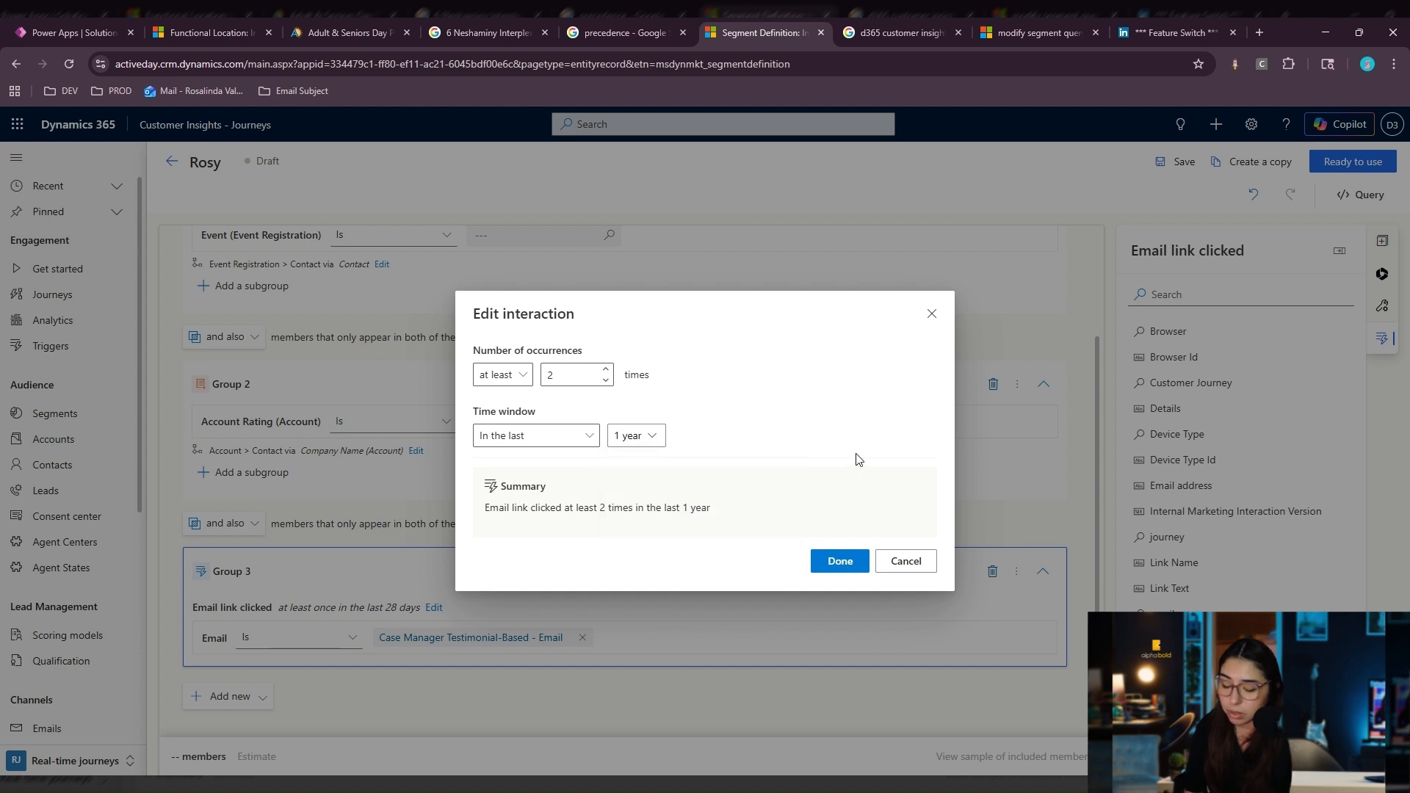
click(847, 568)
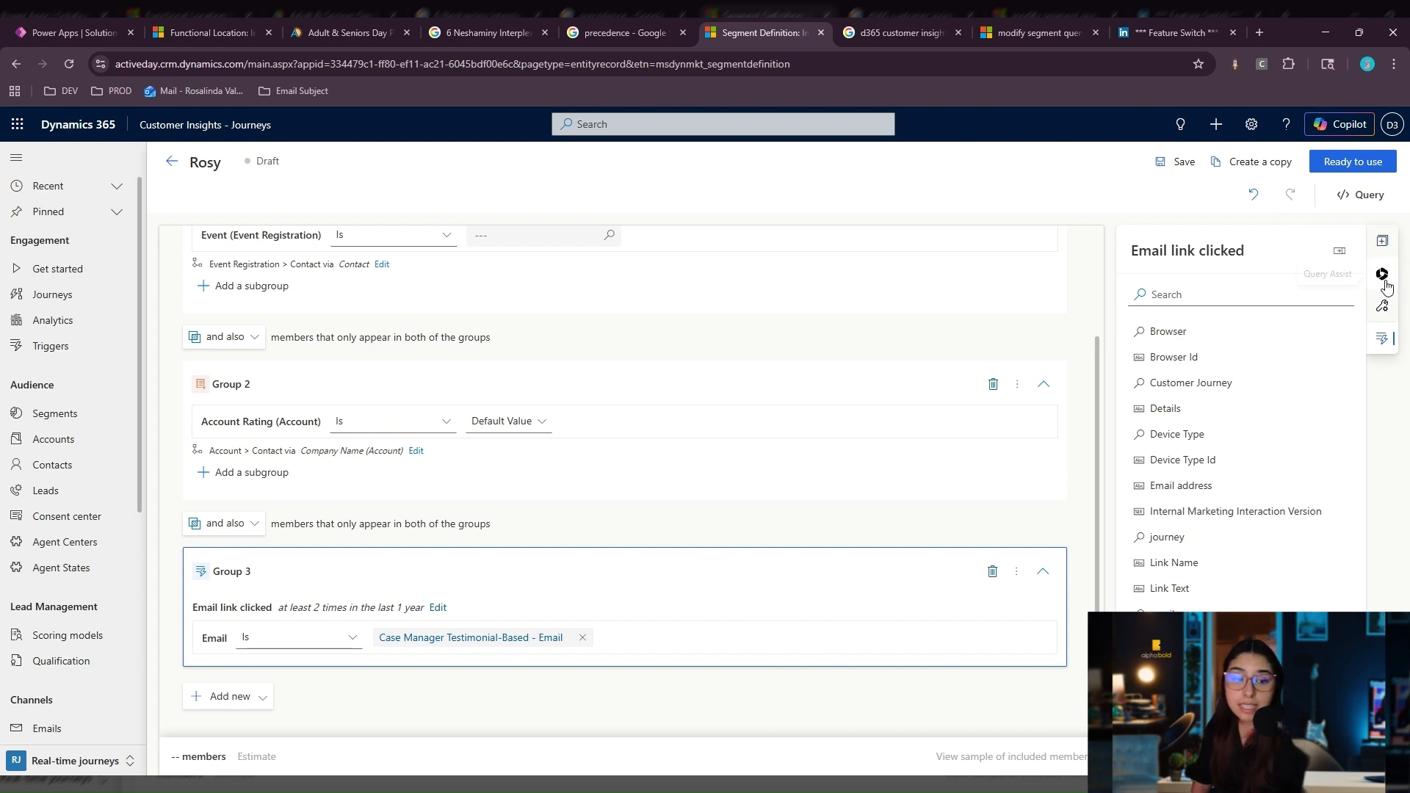
Look through the existing real-time journeys segments that can be added as elements of the segment definition.
click(1383, 242)
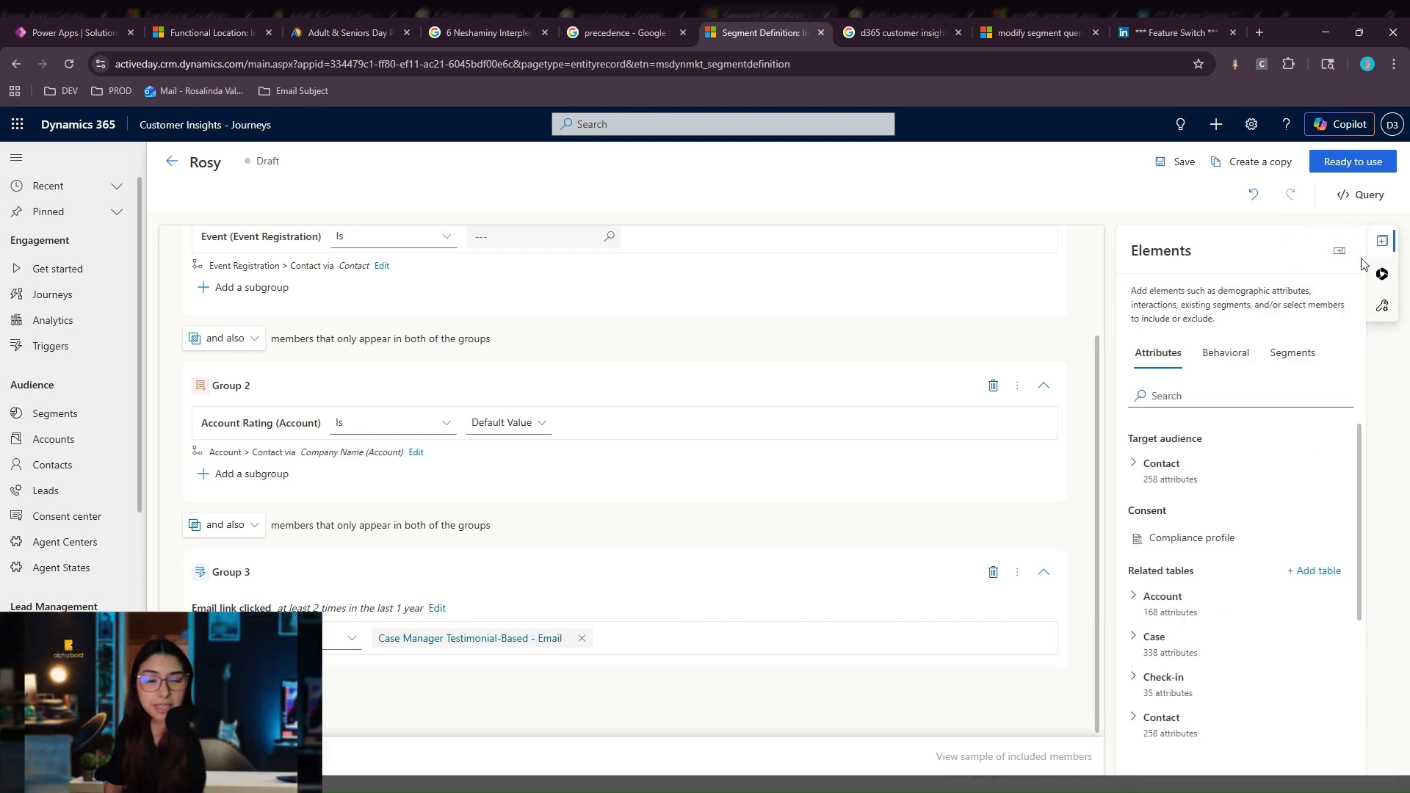
click(1294, 354)
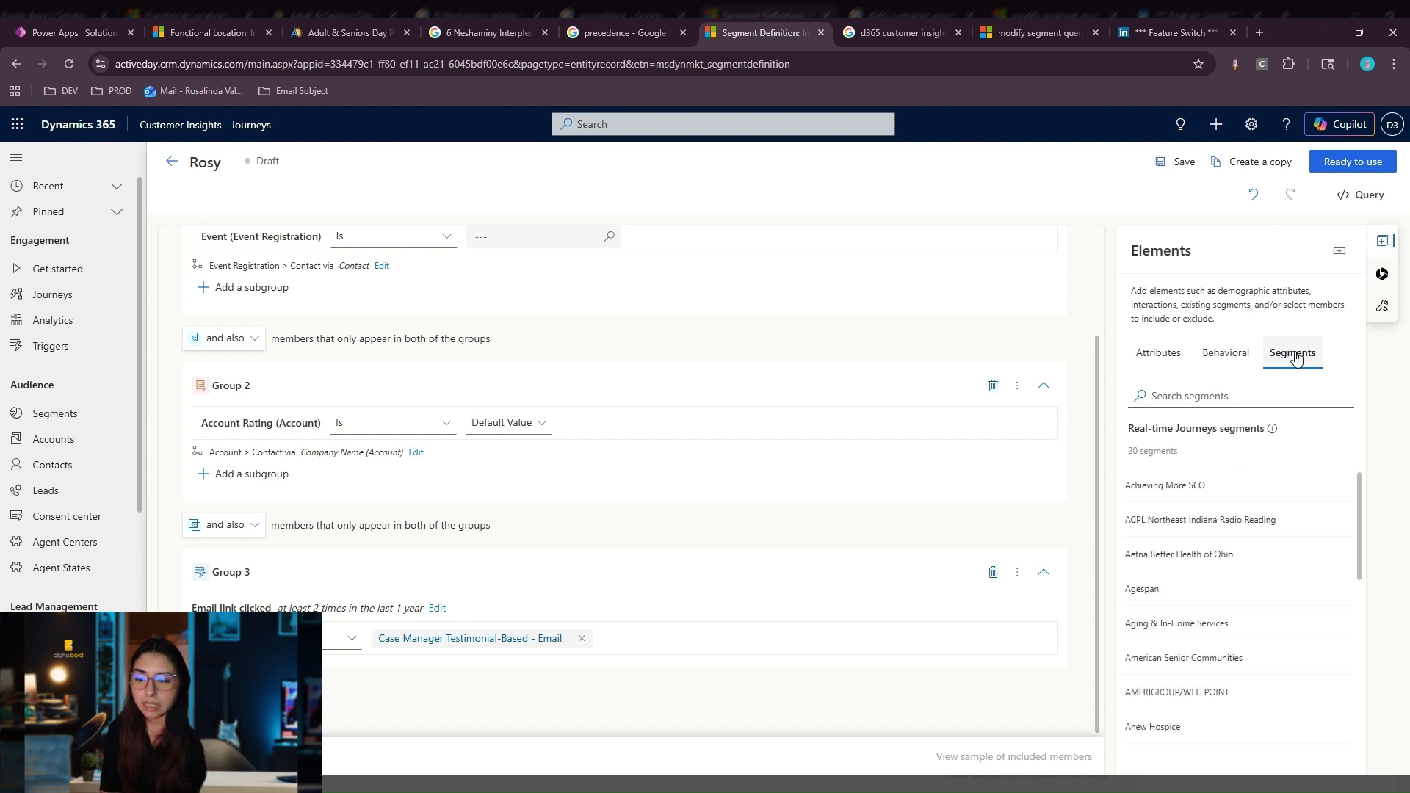
scroll(1248, 726, down, 2)
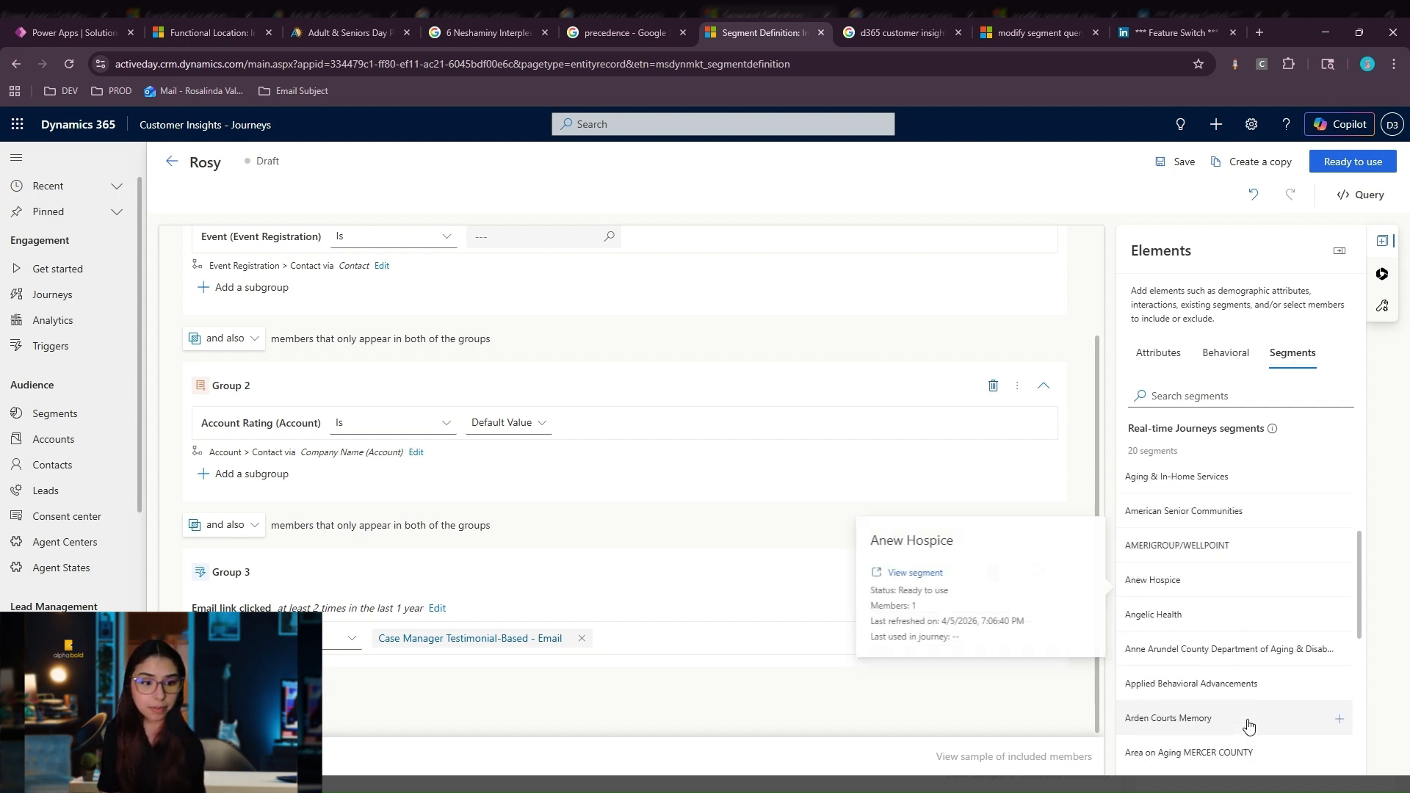
scroll(1293, 514, up, 2)
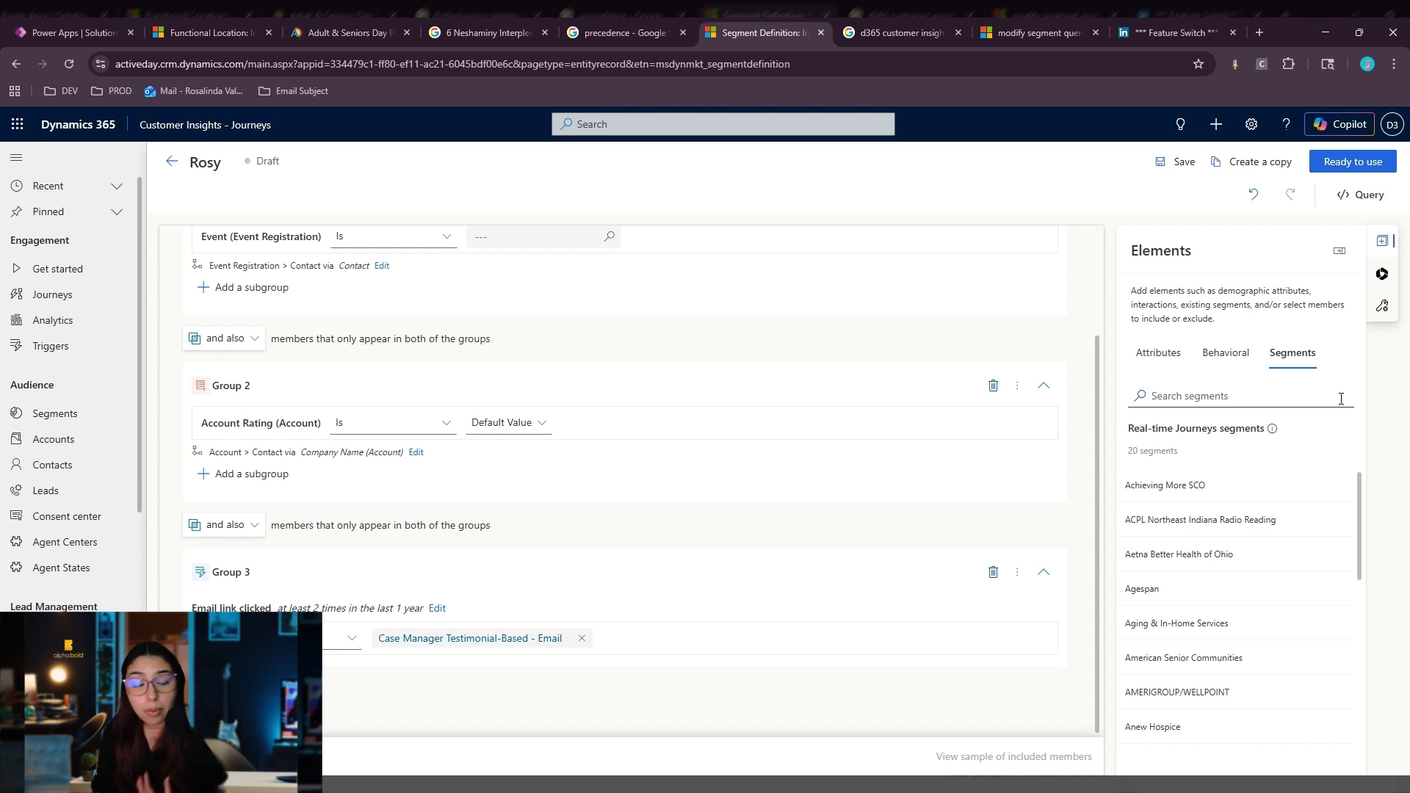
Set the segment's refresh rate to Static snapshot and review its time zone choices and Custom form section.
click(1391, 305)
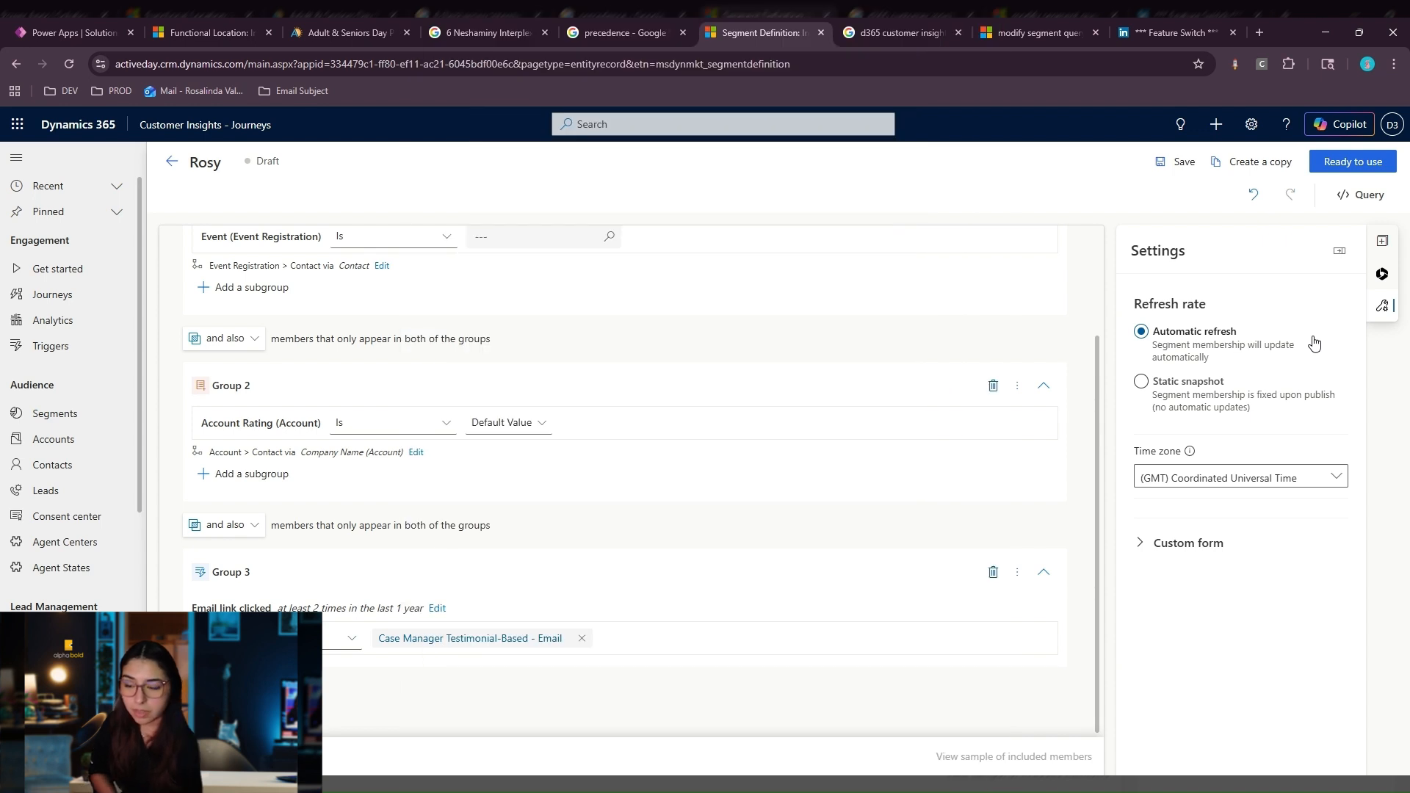
click(1242, 397)
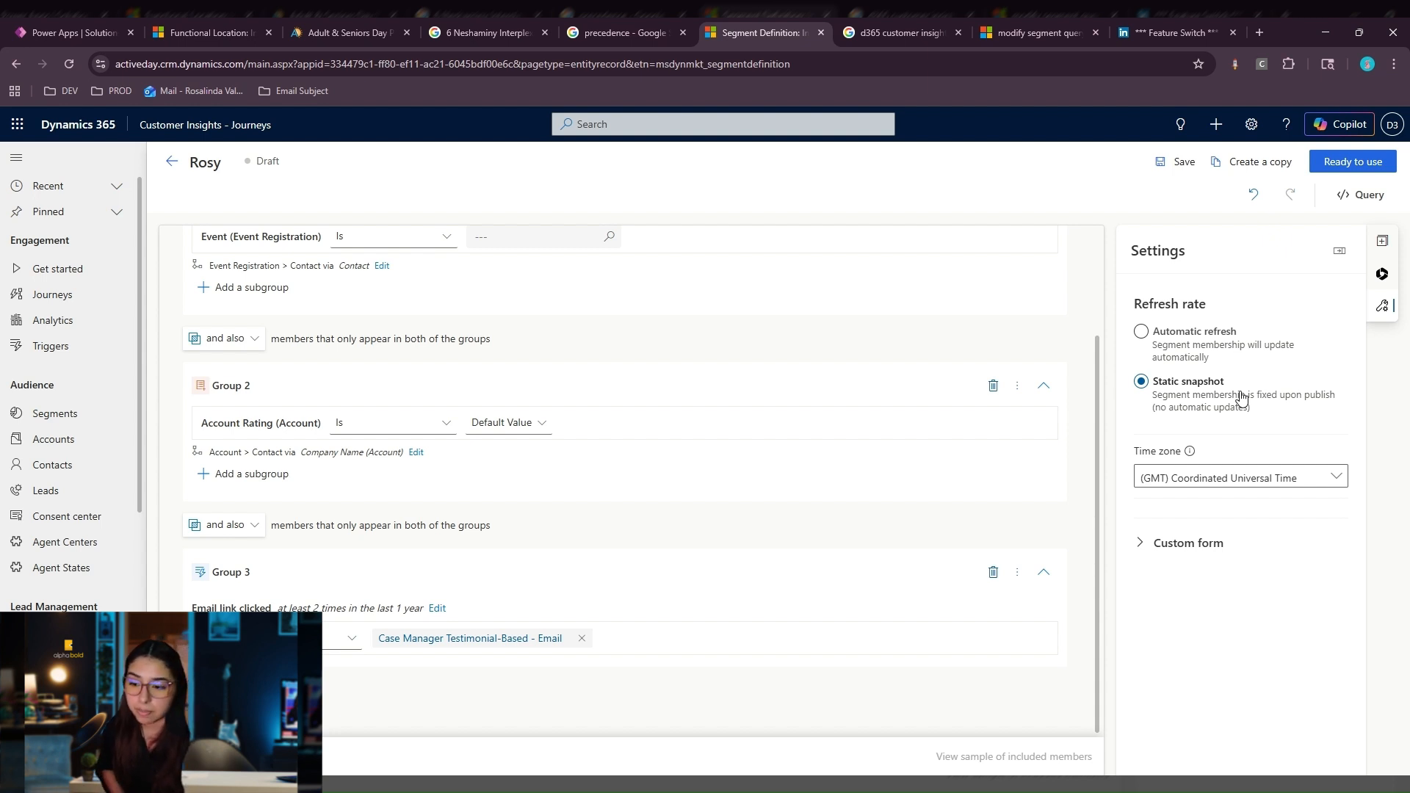
click(1333, 488)
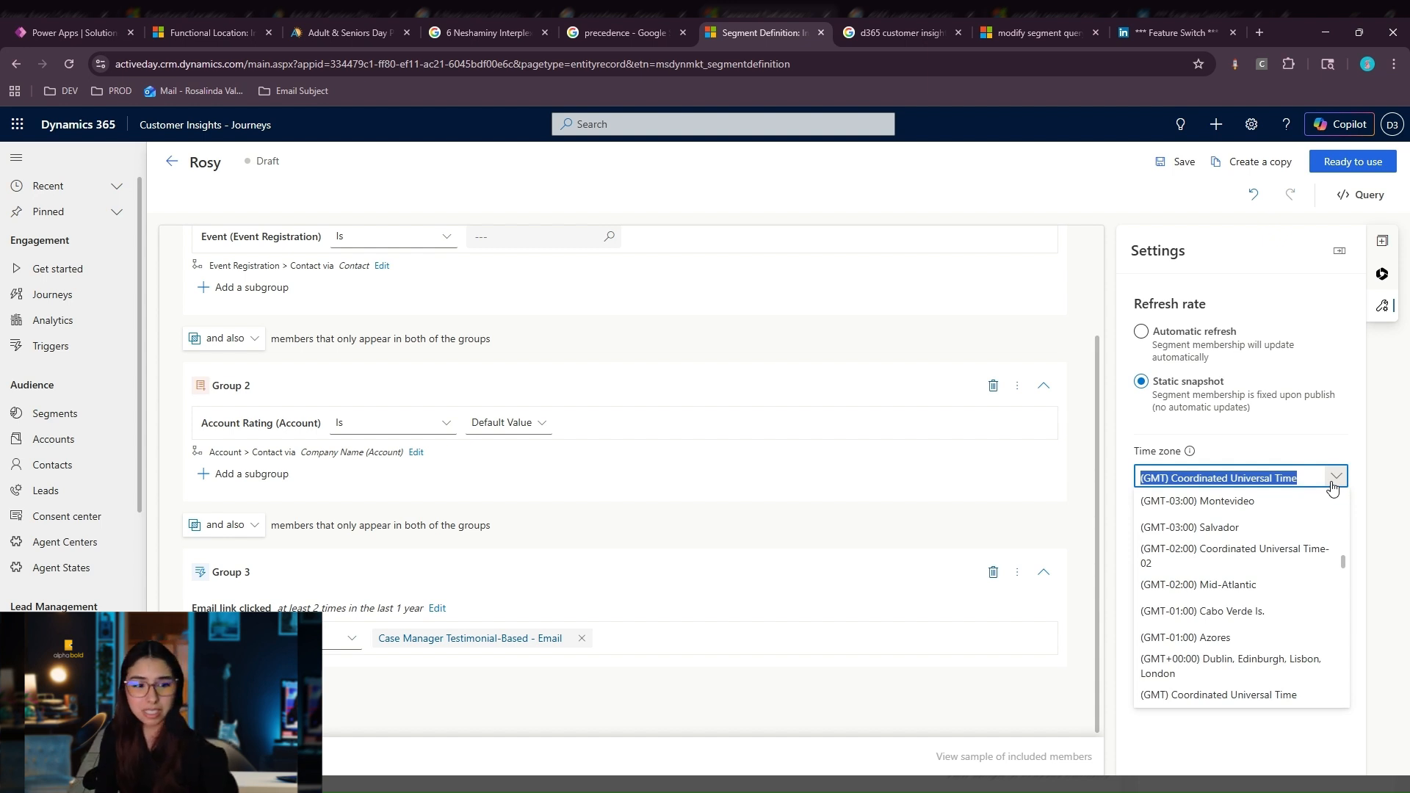
click(1333, 488)
click(1333, 488)
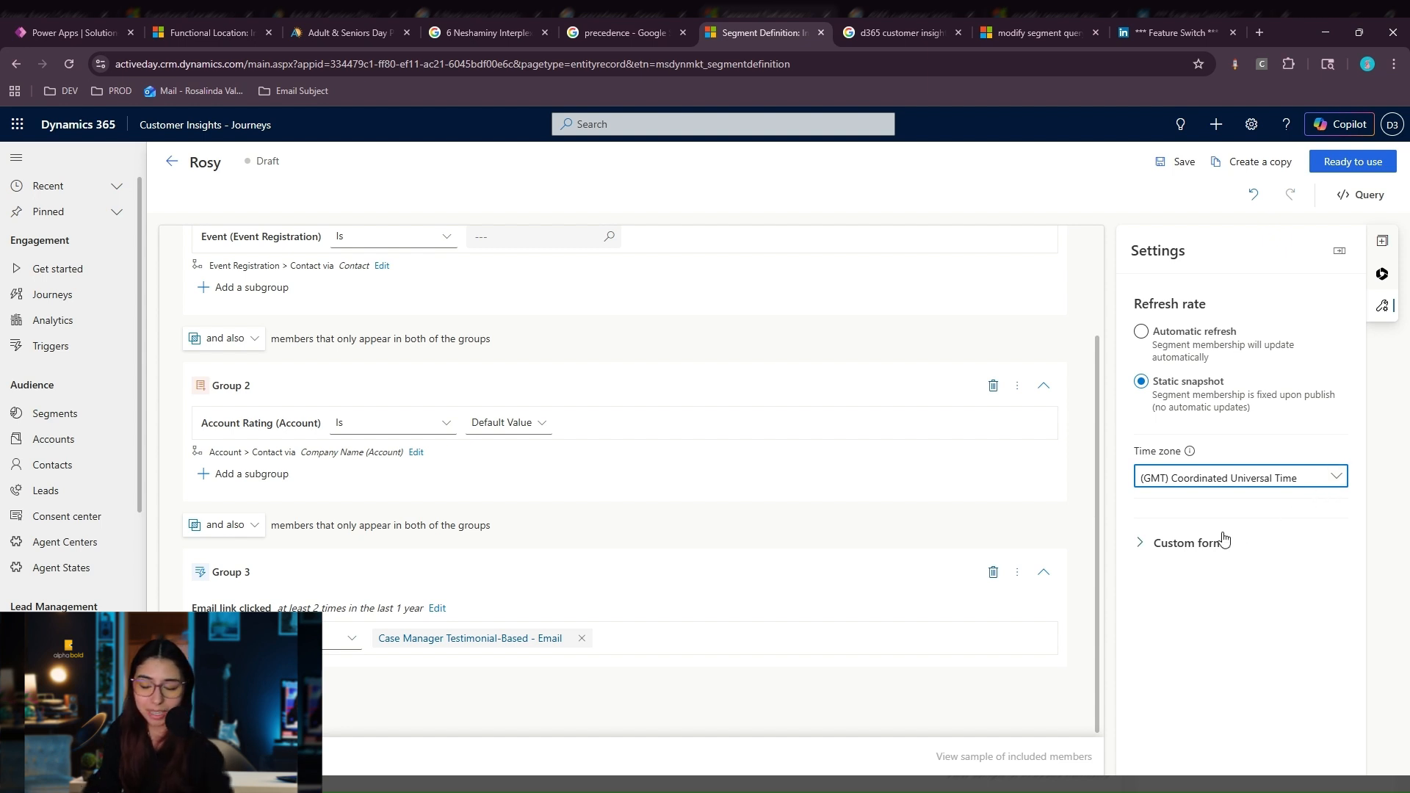
click(1205, 545)
click(1205, 546)
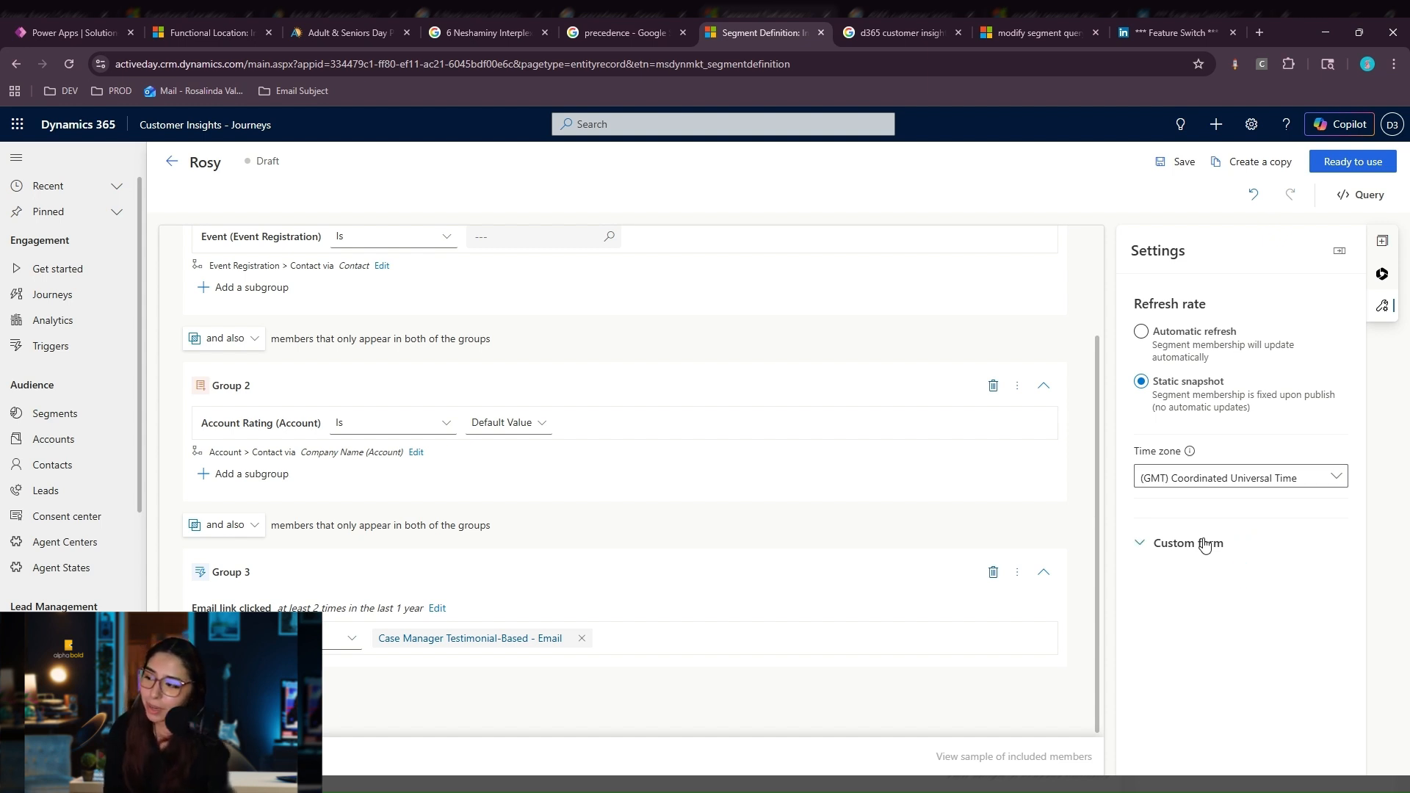